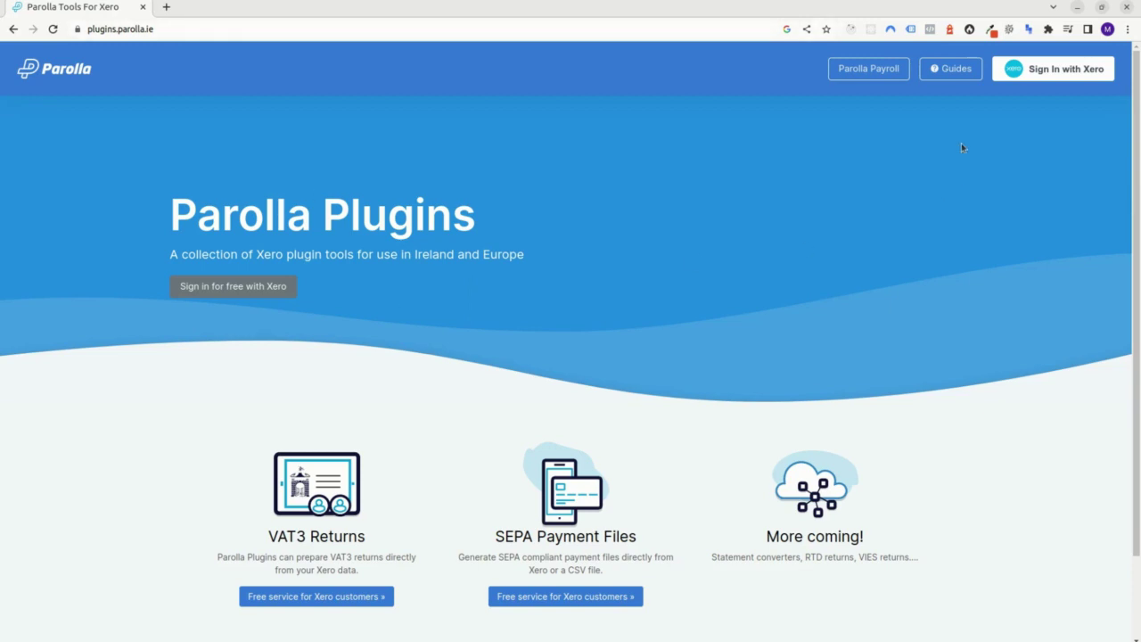
Step: Sign in to Parolla Plugins with the Xero account and open the Demo Company (Global) organisation
{"action": "left_click", "coordinate": [1079, 70]}
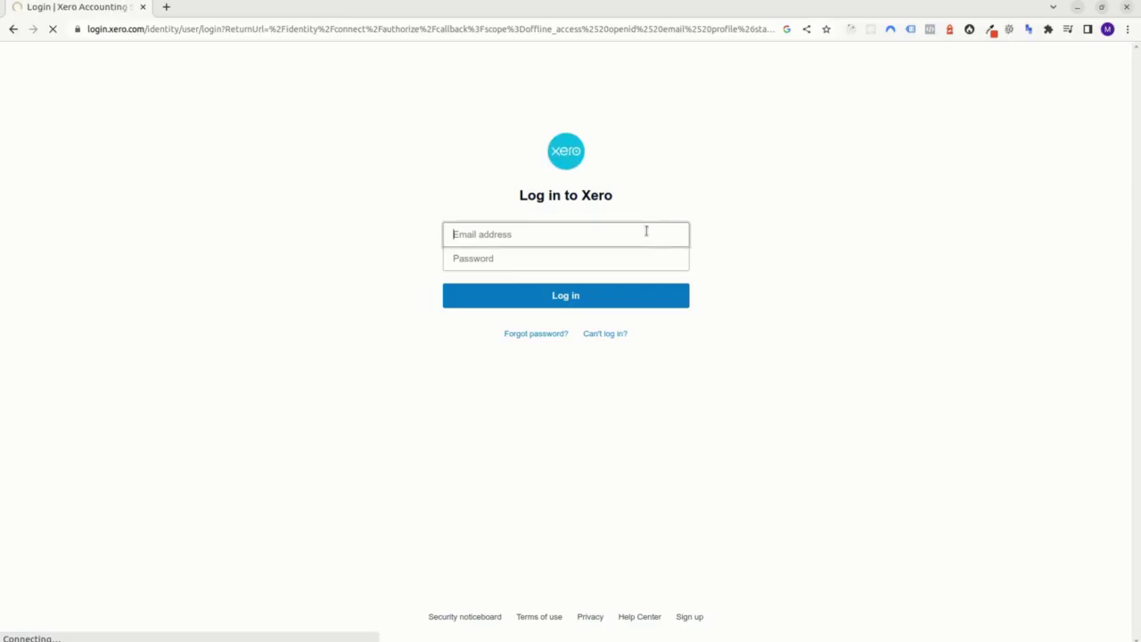
{"action": "left_click", "coordinate": [618, 295]}
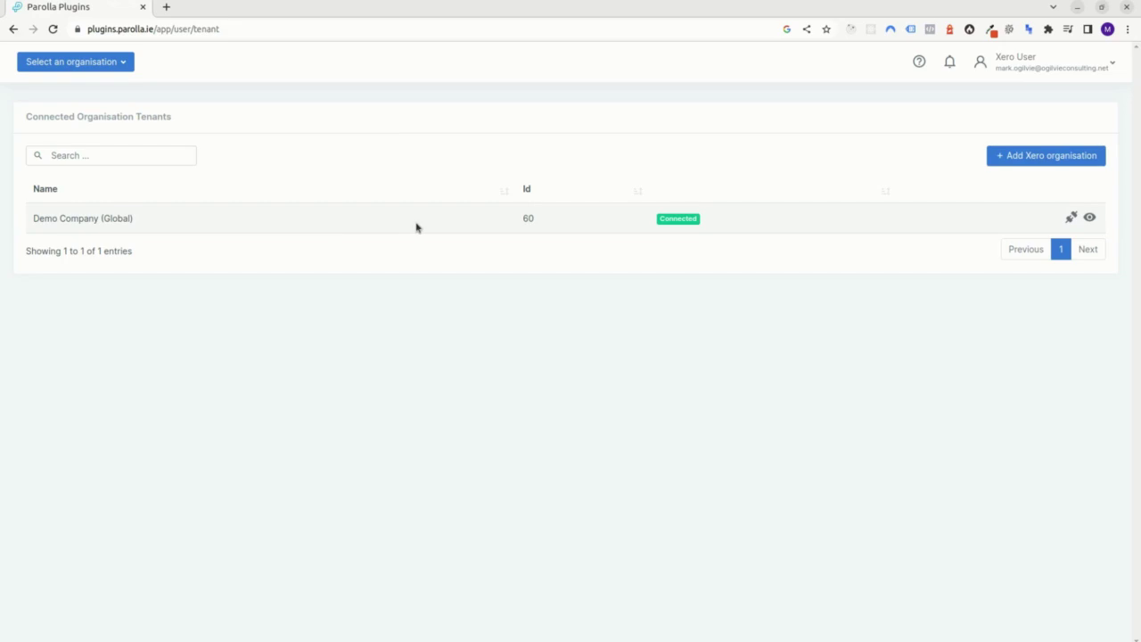
{"action": "left_click", "coordinate": [1091, 218]}
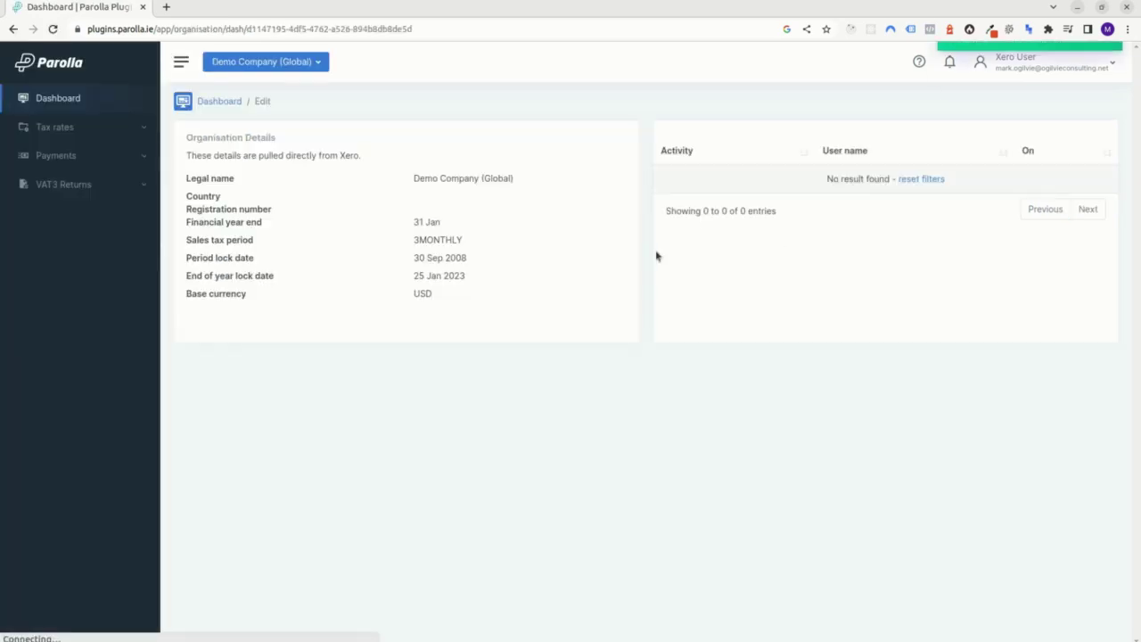
Step: Add a debit account in the payments settings with the Standard SEPA .xml format and the name "My Bank Account Details"
{"action": "left_click", "coordinate": [75, 161]}
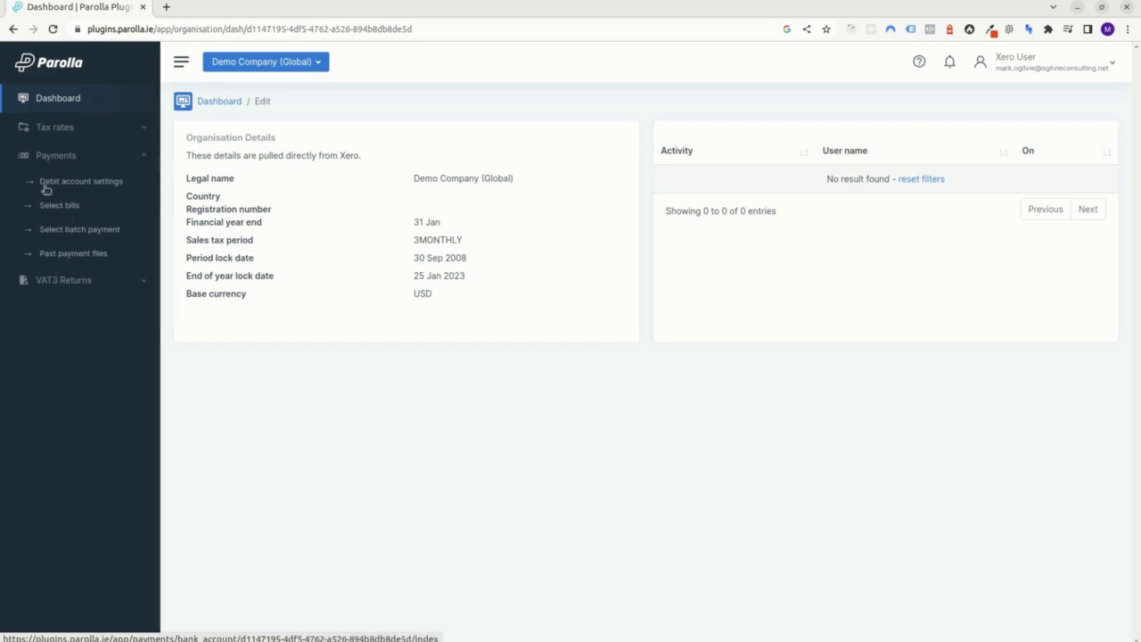
{"action": "left_click", "coordinate": [71, 185]}
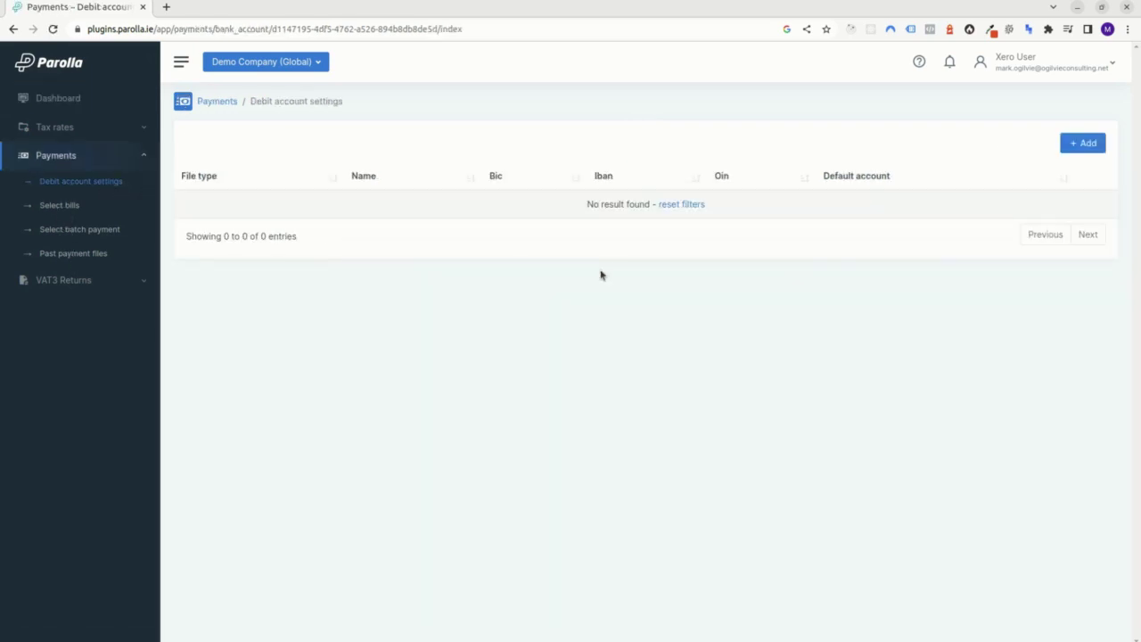
{"action": "left_click", "coordinate": [1083, 147]}
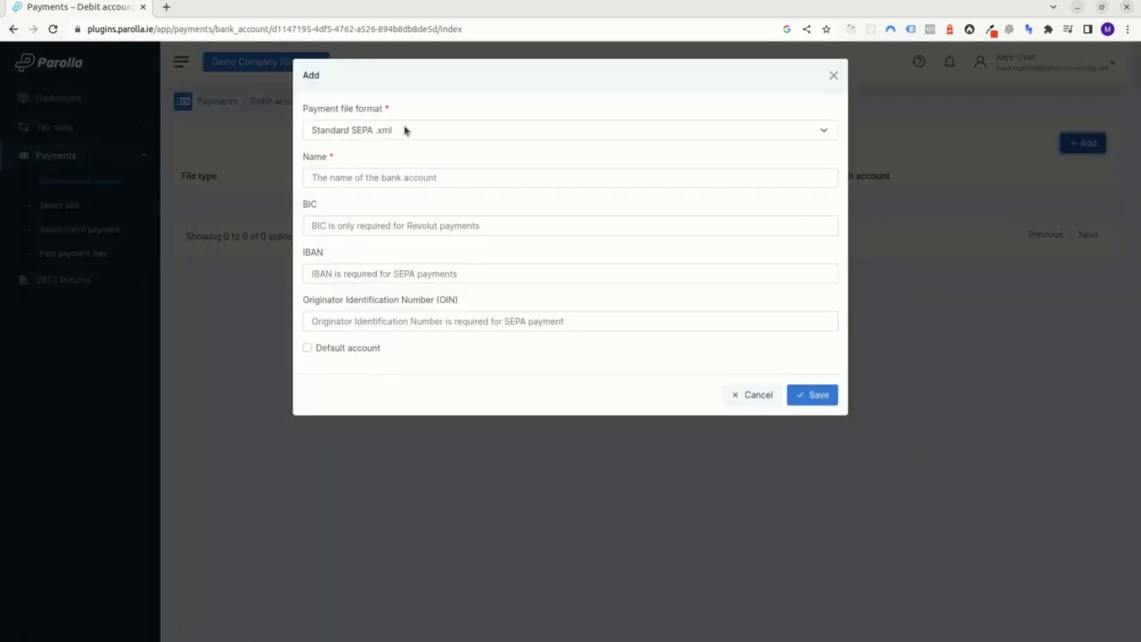
{"action": "left_click", "coordinate": [403, 131]}
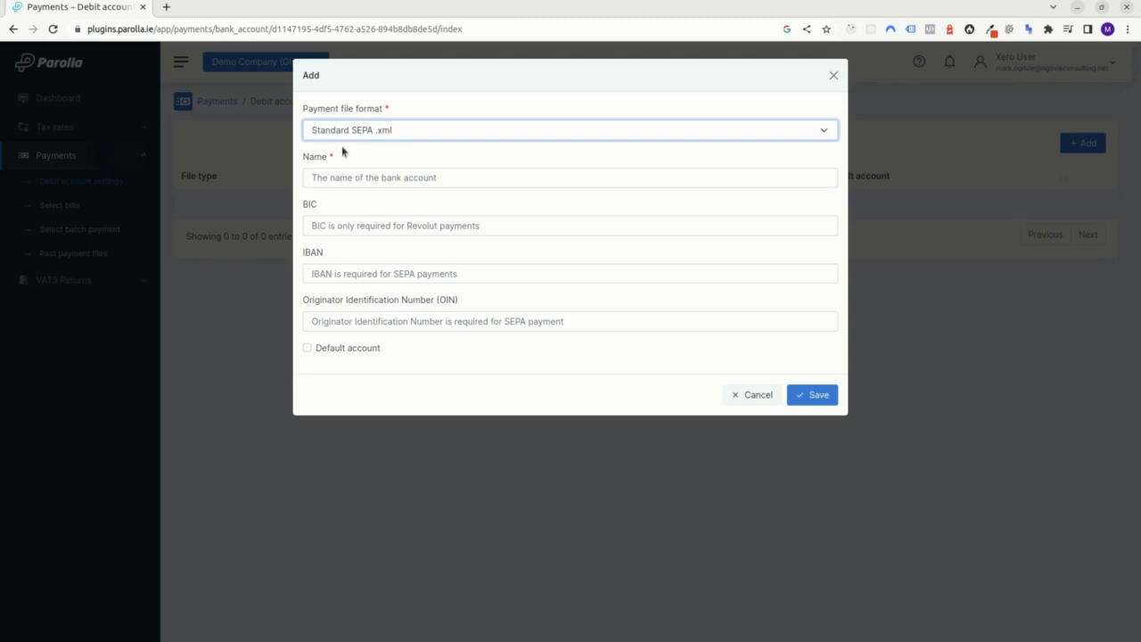
{"action": "left_click", "coordinate": [366, 176]}
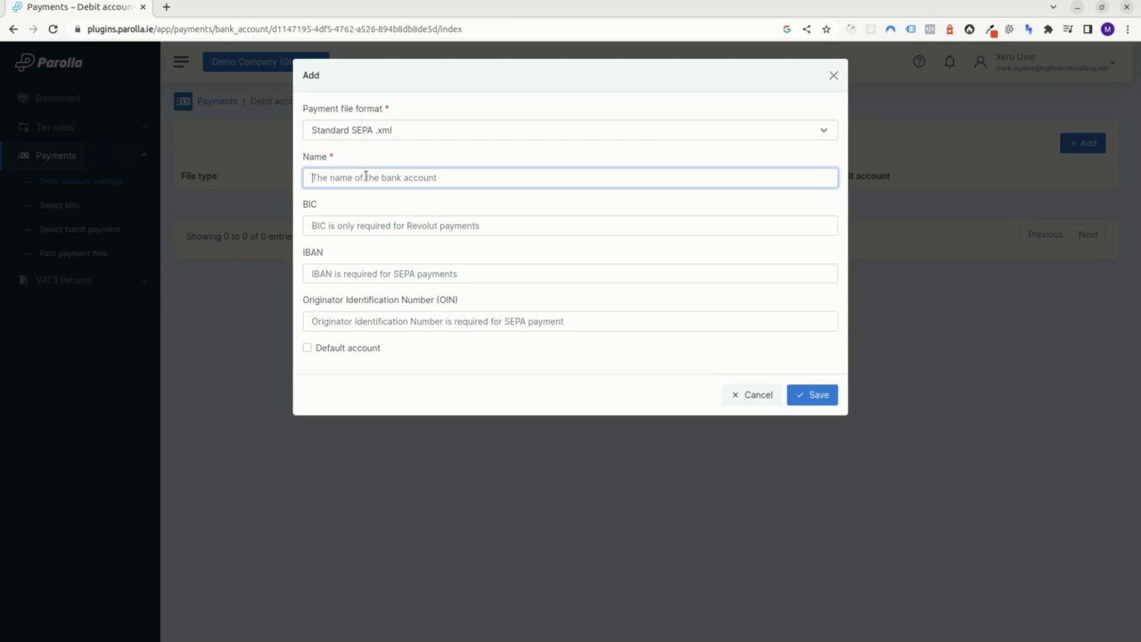
{"action": "type", "text": "My Bank Account"}
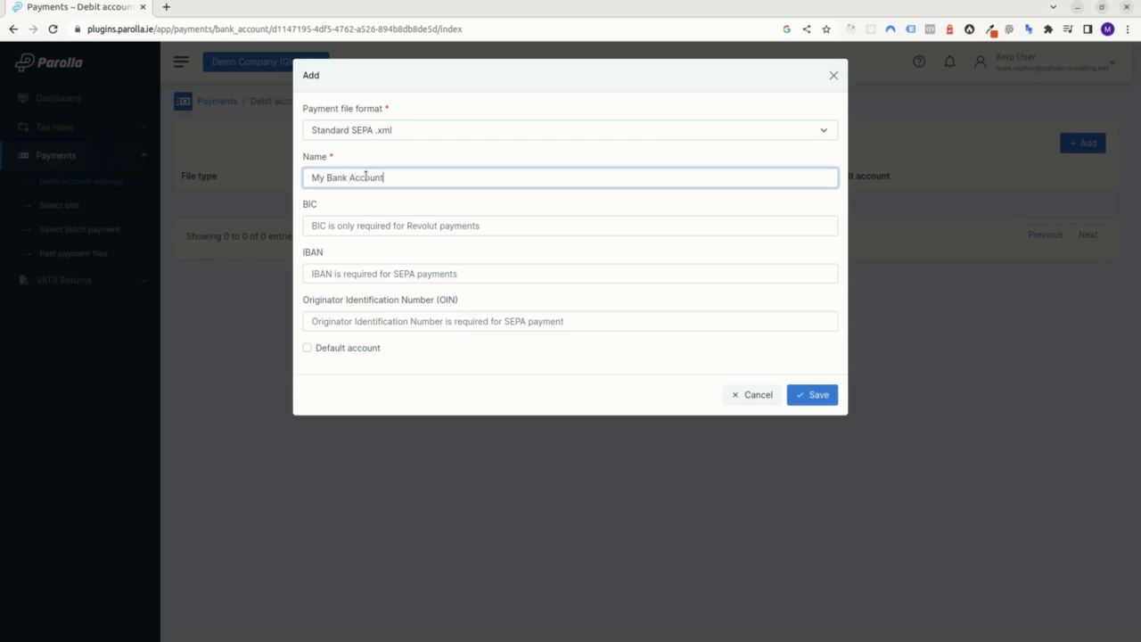
{"action": "type", "text": " Details"}
Step: Search Google in a new browser tab for "example iban ireland" and copy the sample IBAN from the results
{"action": "left_click", "coordinate": [327, 274]}
{"action": "type", "text": "IE"}
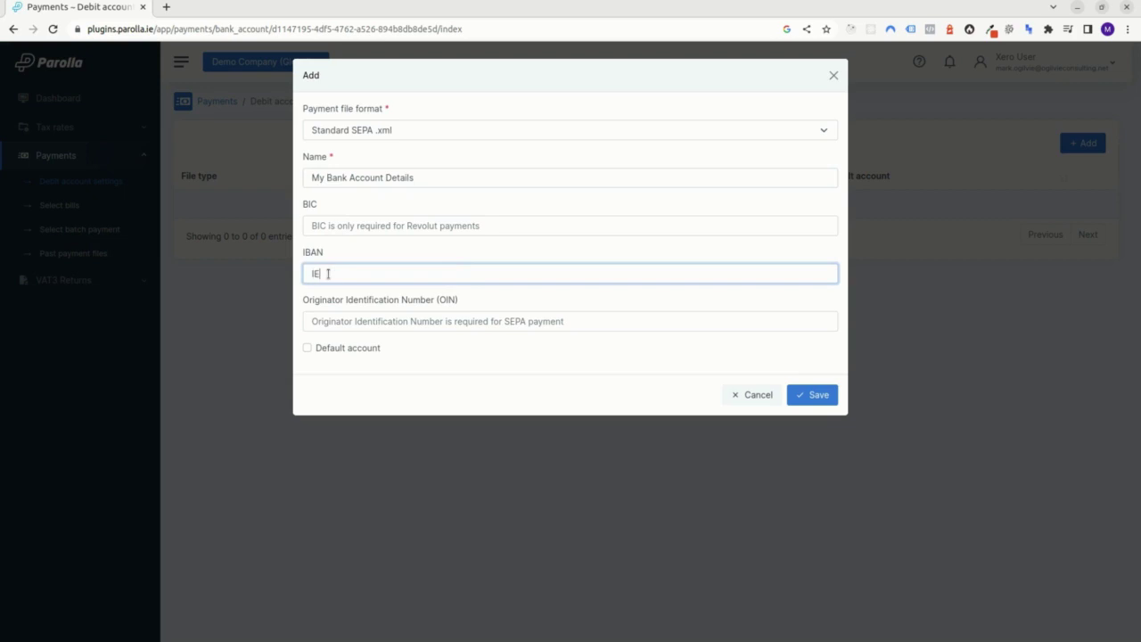
{"action": "left_click", "coordinate": [168, 9]}
{"action": "left_click", "coordinate": [477, 254]}
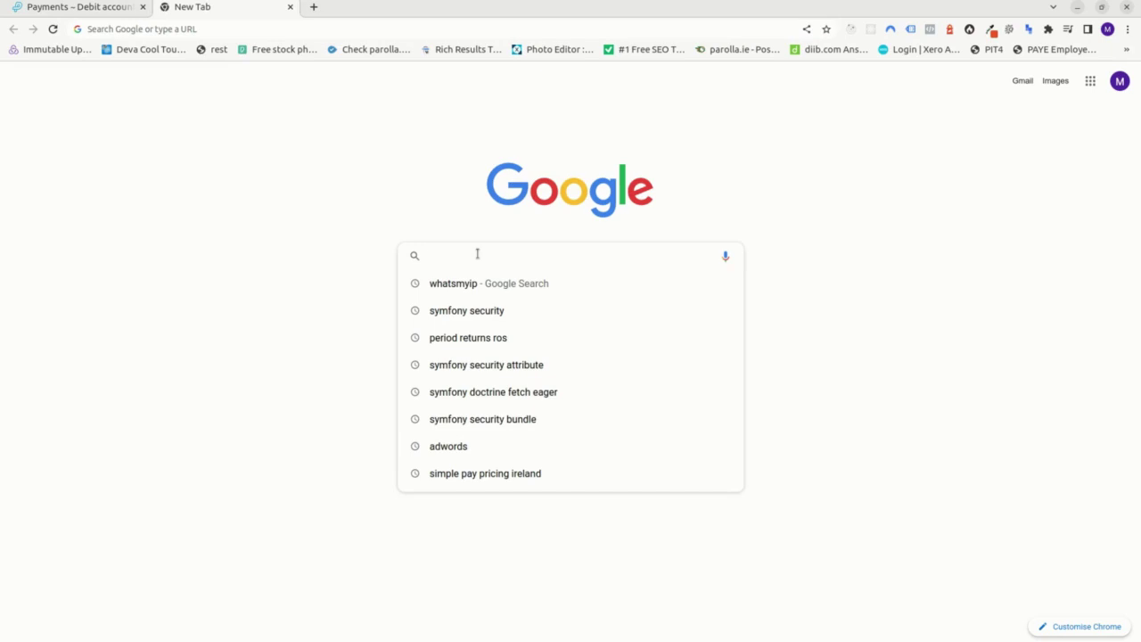
{"action": "type", "text": "example iban "}
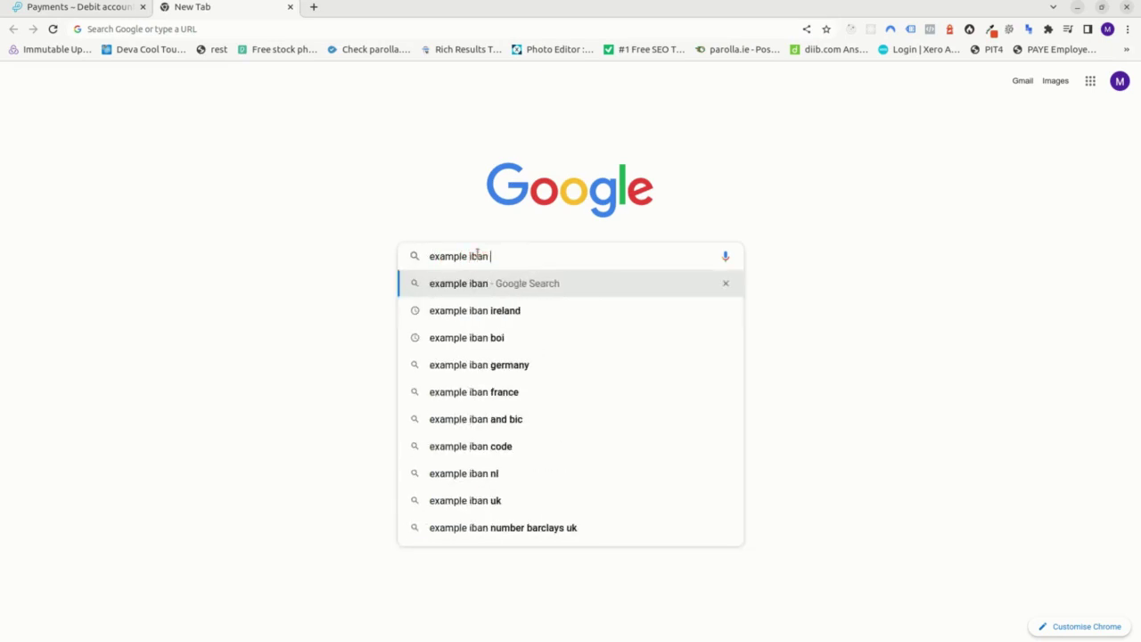
{"action": "type", "text": "ireland"}
{"action": "key", "text": "Return"}
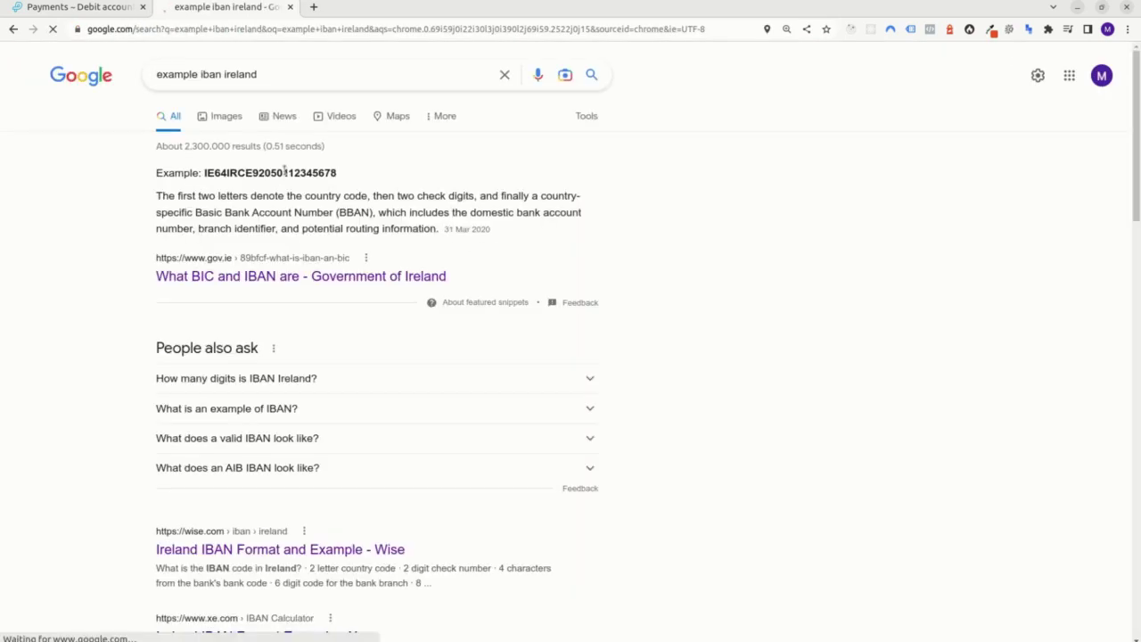
{"action": "double_click", "coordinate": [285, 172]}
{"action": "key", "text": "ctrl+c"}
Step: Return to the new debit account form and replace the partial IBAN with the copied sample IBAN
{"action": "left_click", "coordinate": [78, 6]}
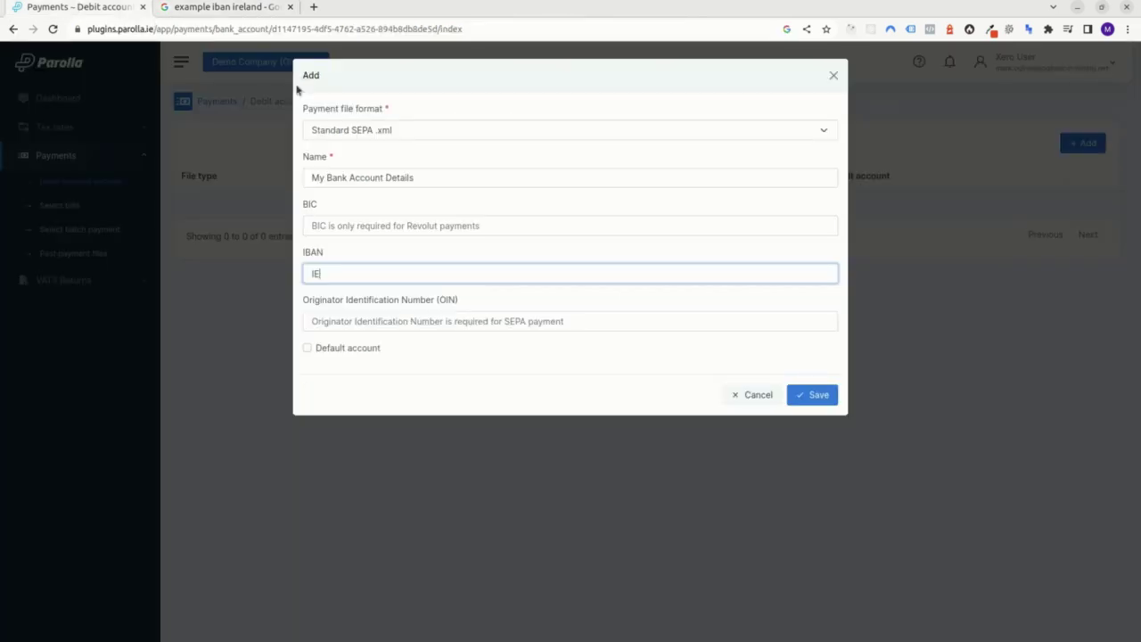
{"action": "left_click", "coordinate": [391, 225]}
{"action": "left_click", "coordinate": [349, 274]}
{"action": "key", "text": "BackSpace"}
{"action": "key", "text": "BackSpace"}
{"action": "key", "text": "ctrl+v"}
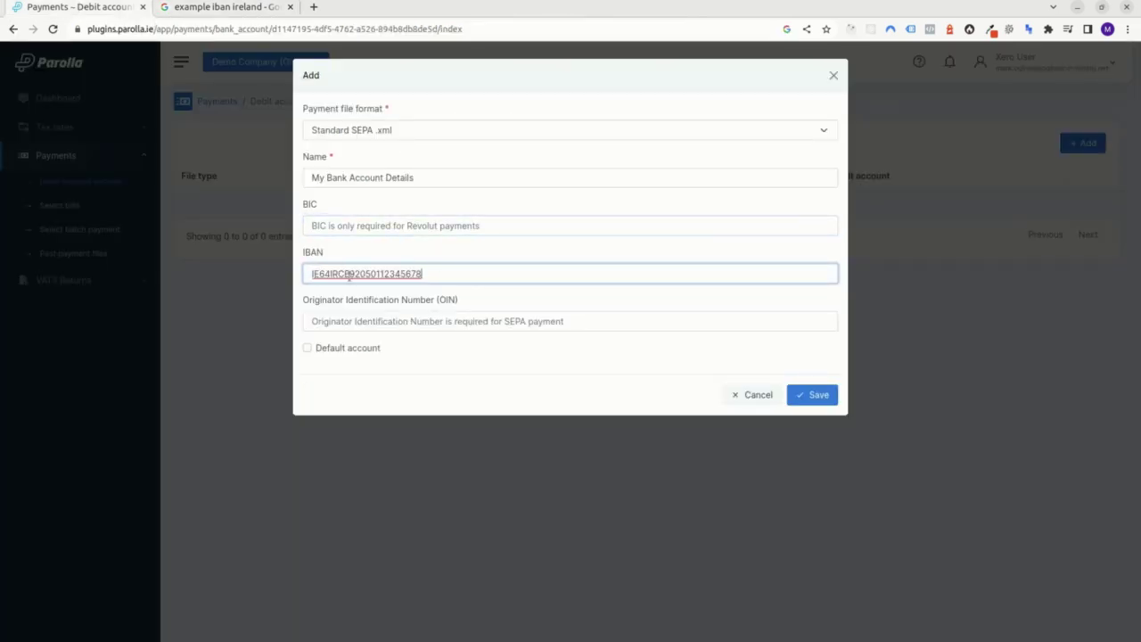
{"action": "left_click", "coordinate": [390, 382]}
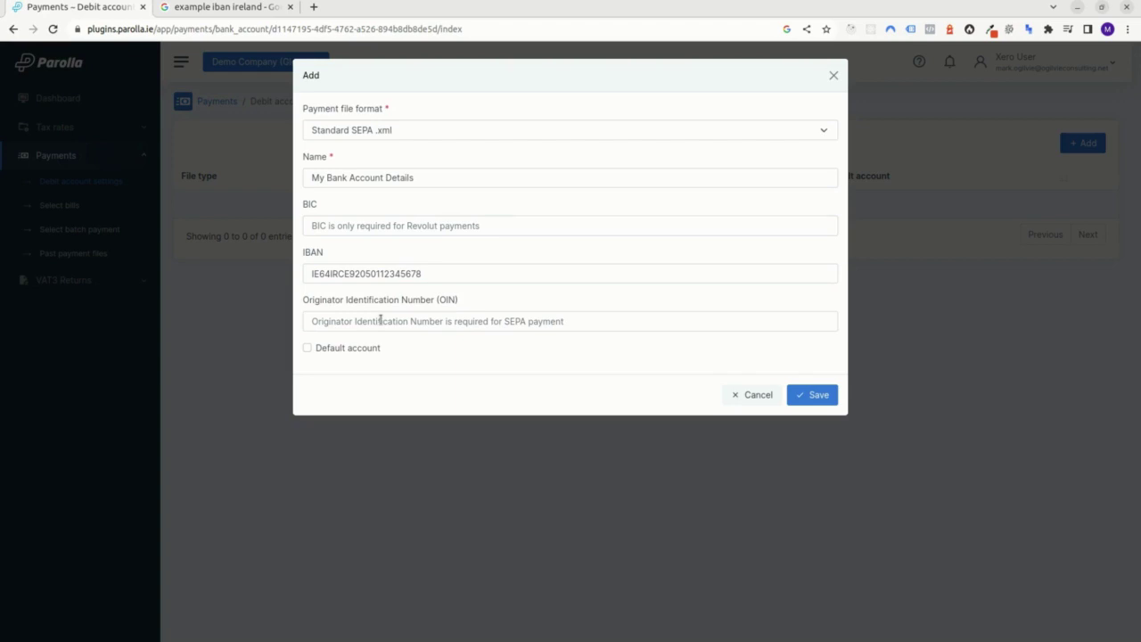
Step: Enter the Originator Identification Number, make this the default account, and save the debit account
{"action": "left_click", "coordinate": [381, 321]}
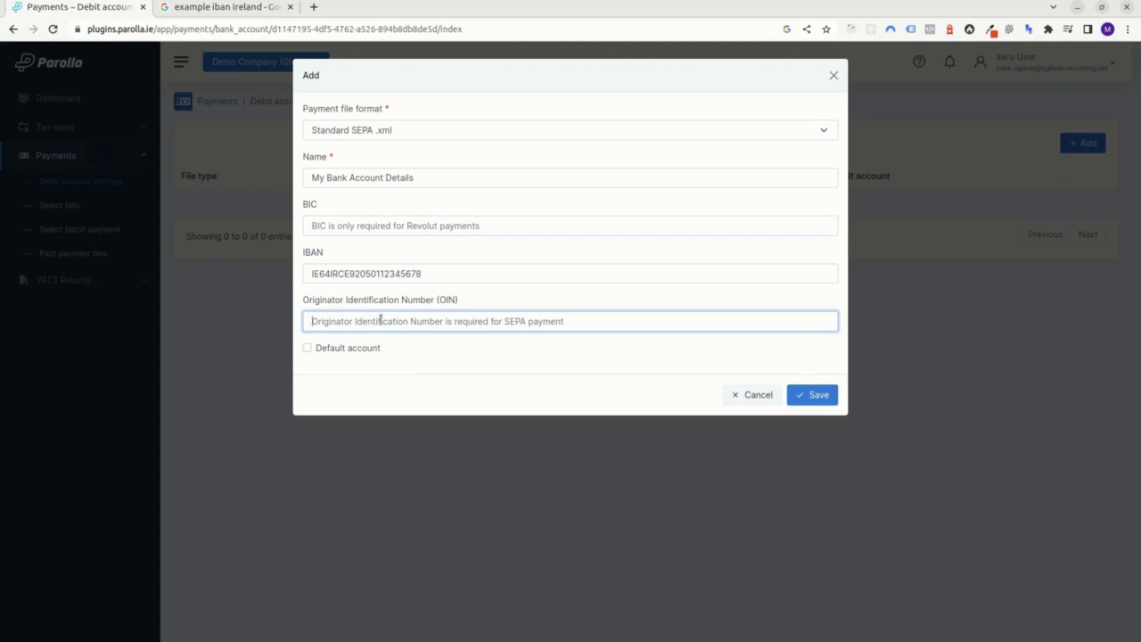
{"action": "type", "text": "123456T"}
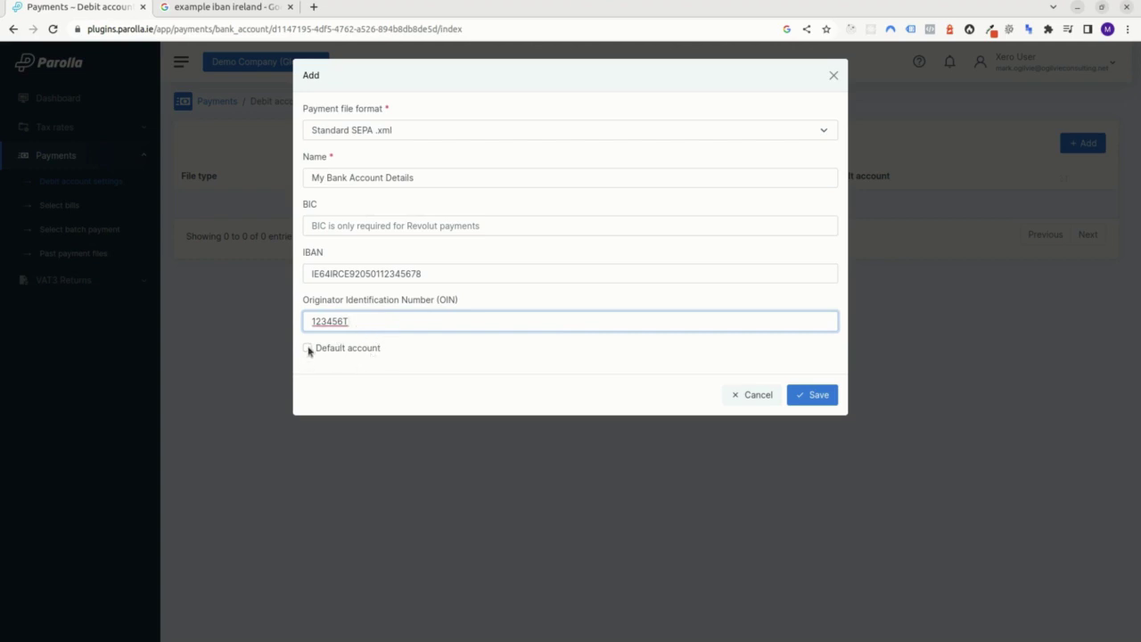
{"action": "left_click", "coordinate": [308, 349]}
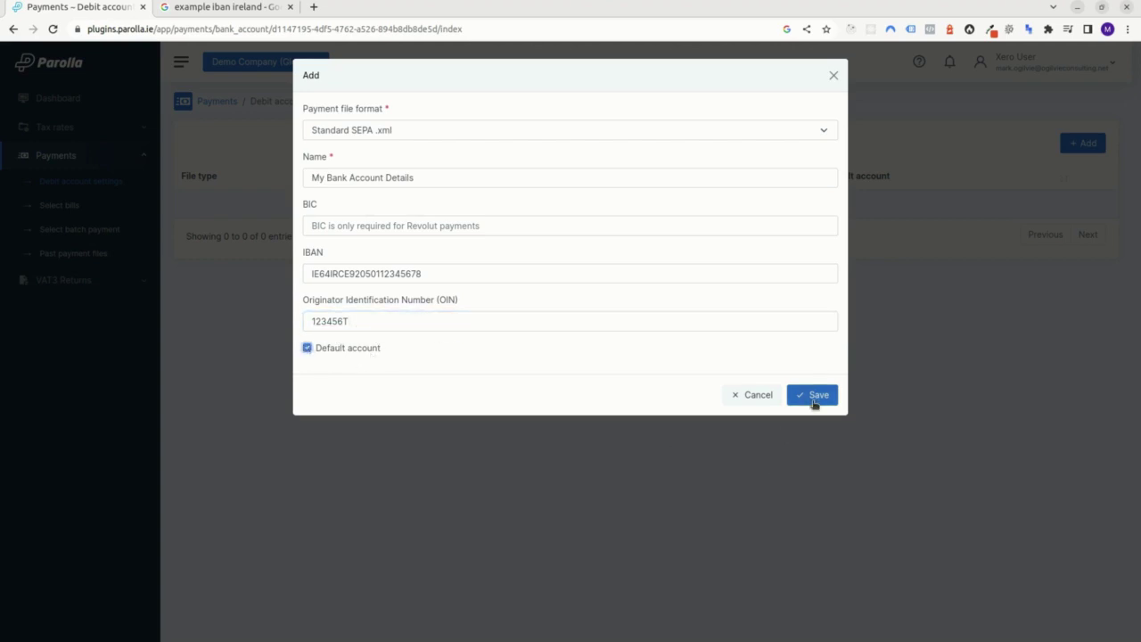
{"action": "left_click", "coordinate": [813, 402]}
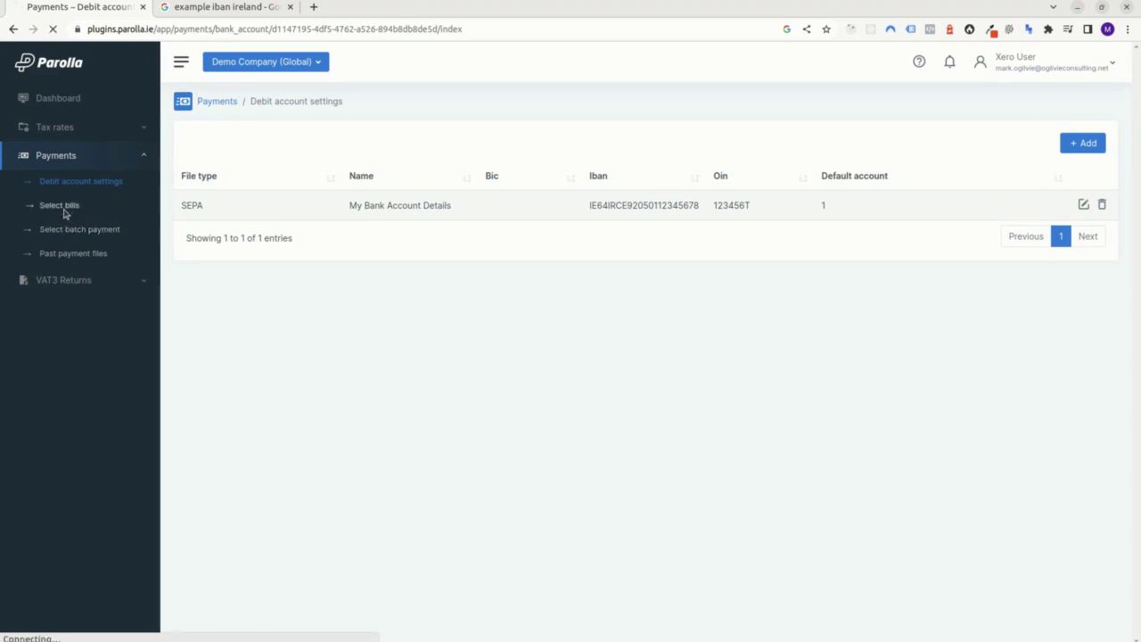
Step: Mark the SMART Agency and Swanston Security bills for payment in the bill selection list
{"action": "left_click", "coordinate": [64, 211]}
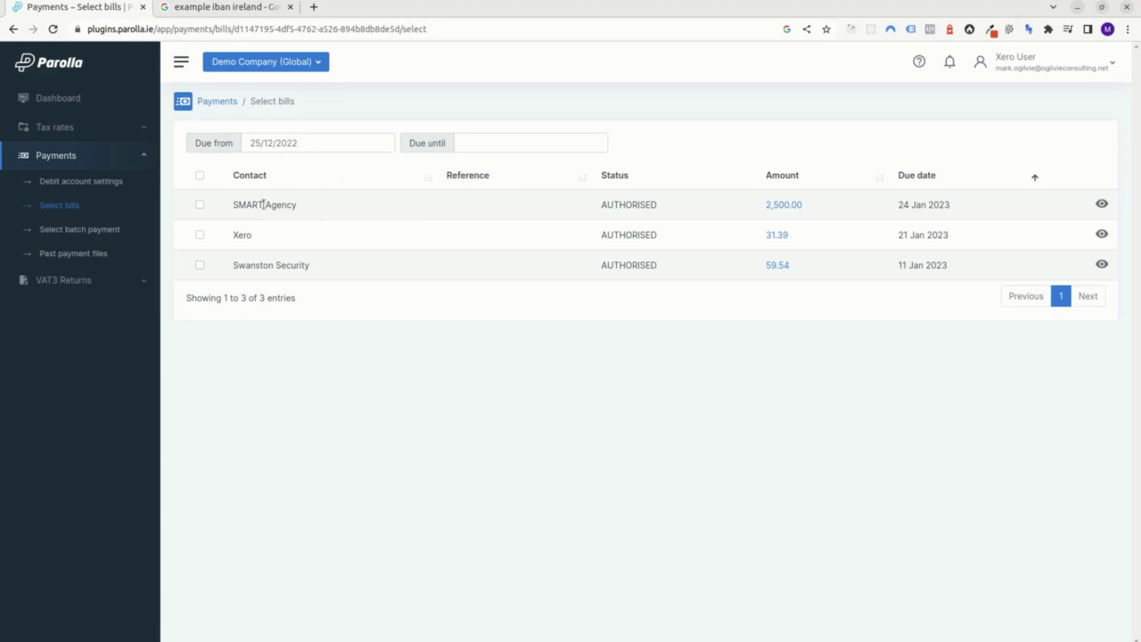
{"action": "left_click", "coordinate": [200, 205]}
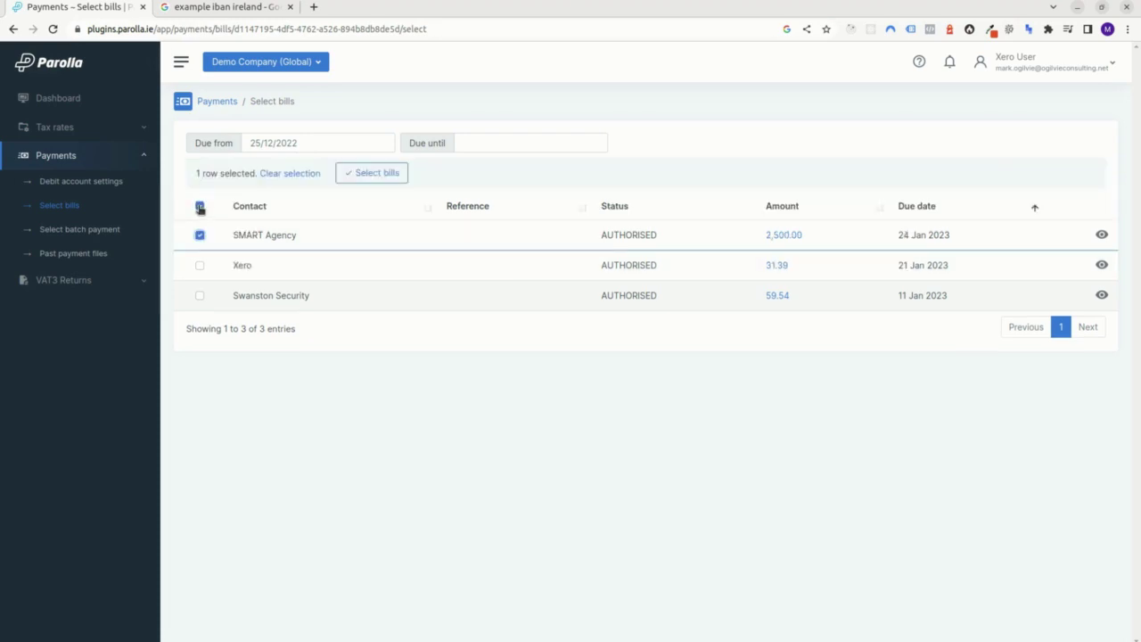
{"action": "left_click", "coordinate": [200, 295]}
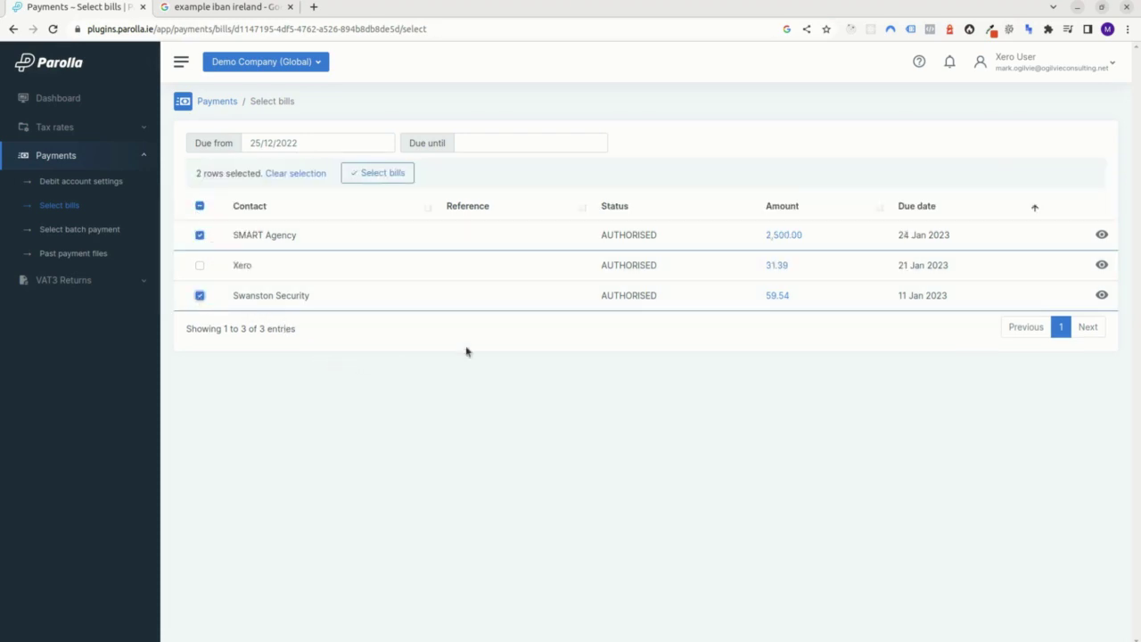
Step: View the unselected Xero bill in Xero, then return to Parolla and create a payment from the two selected bills
{"action": "left_click", "coordinate": [778, 266]}
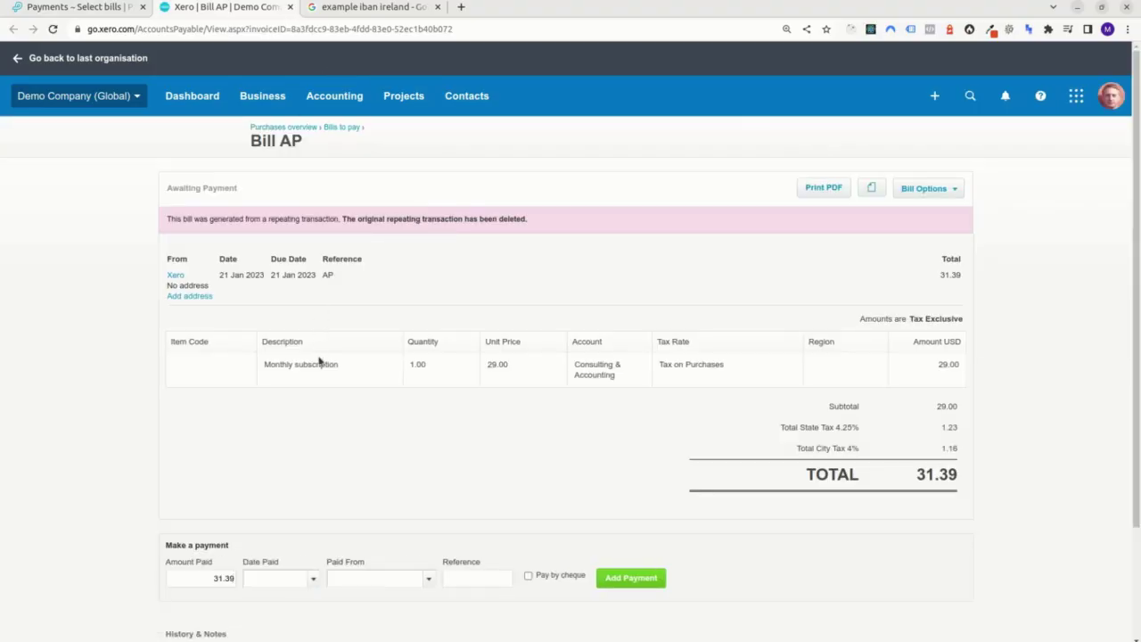
{"action": "left_click", "coordinate": [94, 9]}
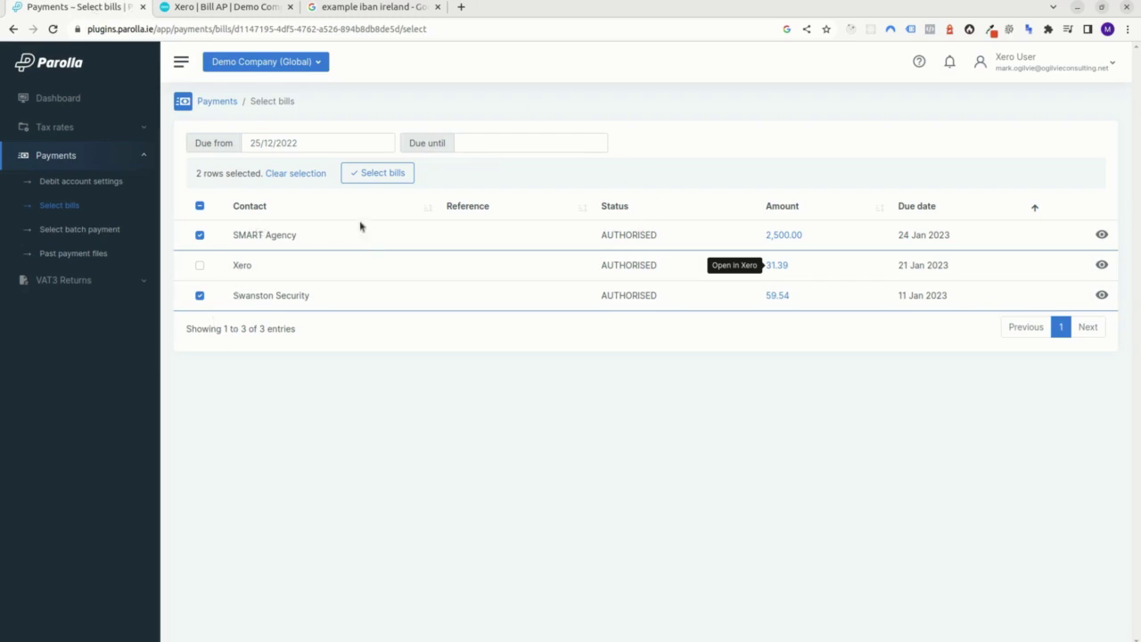
{"action": "left_click", "coordinate": [379, 176]}
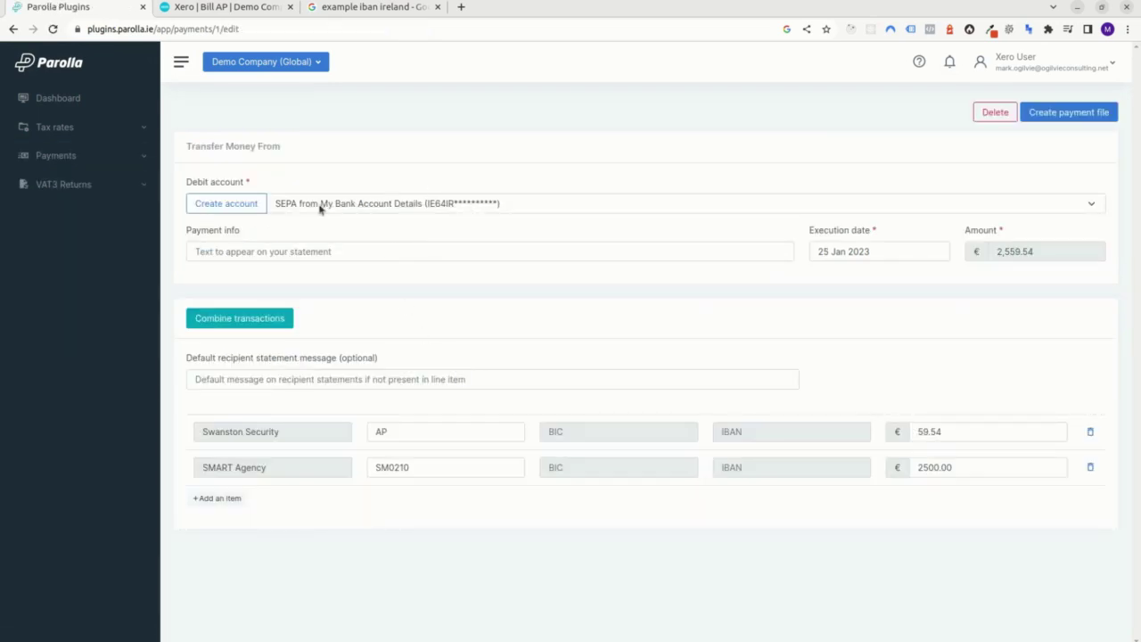
{"action": "left_click", "coordinate": [410, 207]}
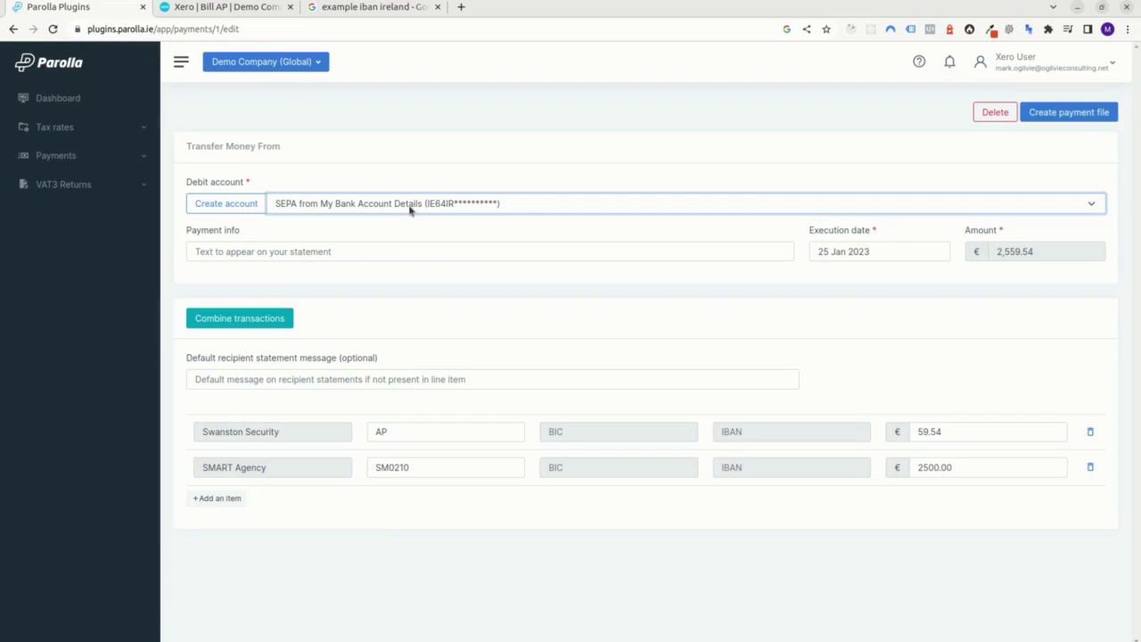
{"action": "left_click", "coordinate": [249, 205]}
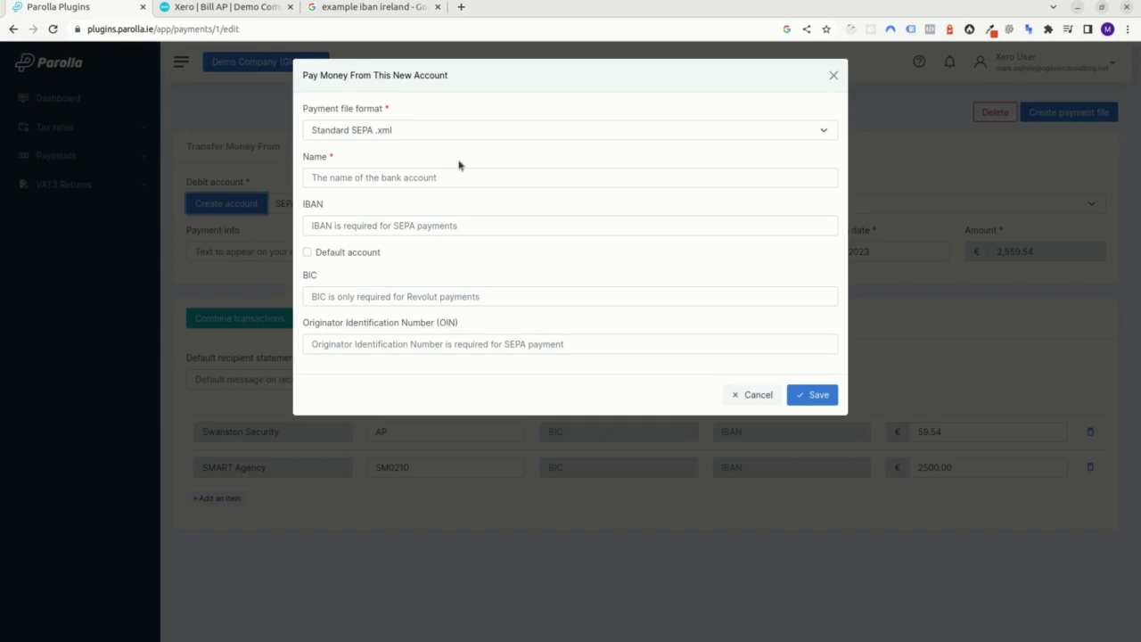
{"action": "left_click", "coordinate": [753, 395]}
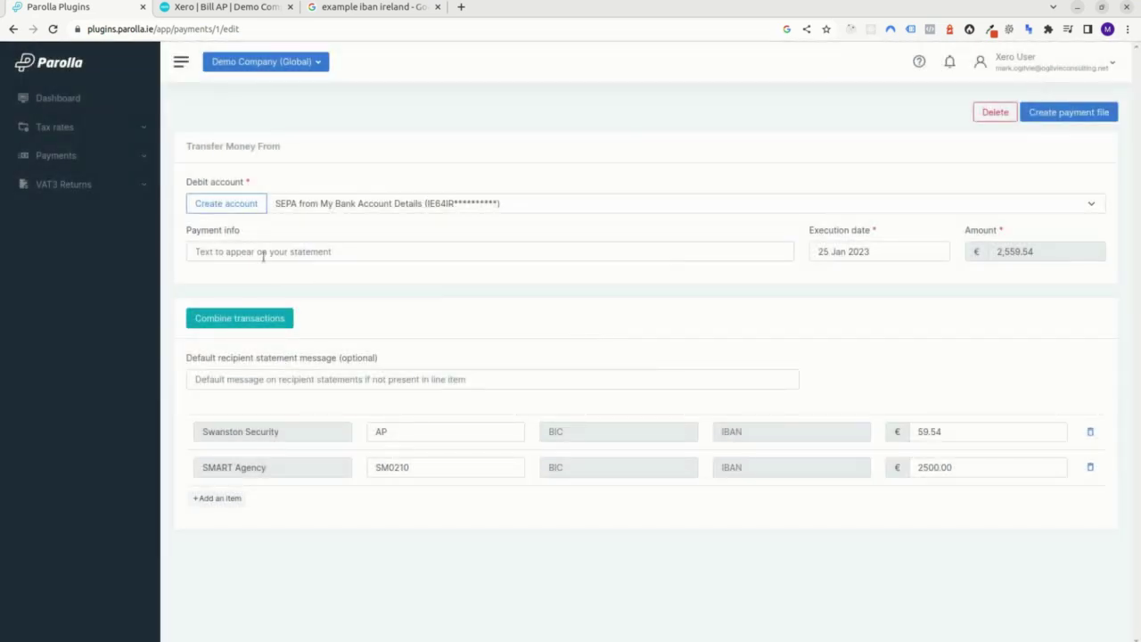
Step: Enter "My datement deails" as the payment info, keeping the execution date and leaving the default recipient message empty
{"action": "left_click", "coordinate": [263, 253]}
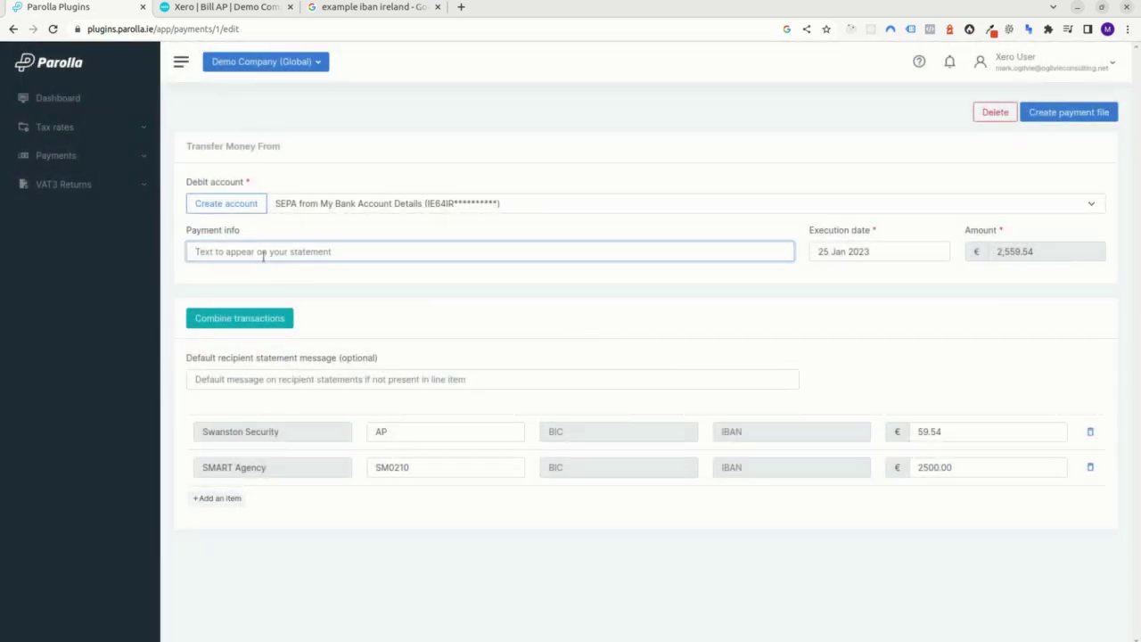
{"action": "type", "text": "My datement de"}
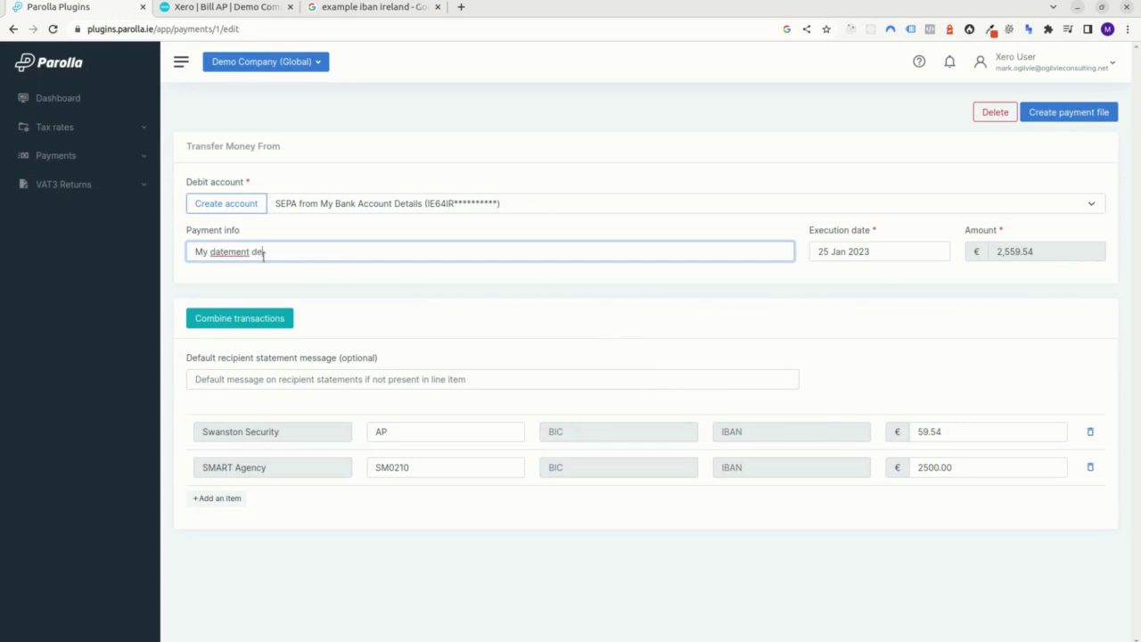
{"action": "type", "text": "ails"}
{"action": "left_click", "coordinate": [875, 252]}
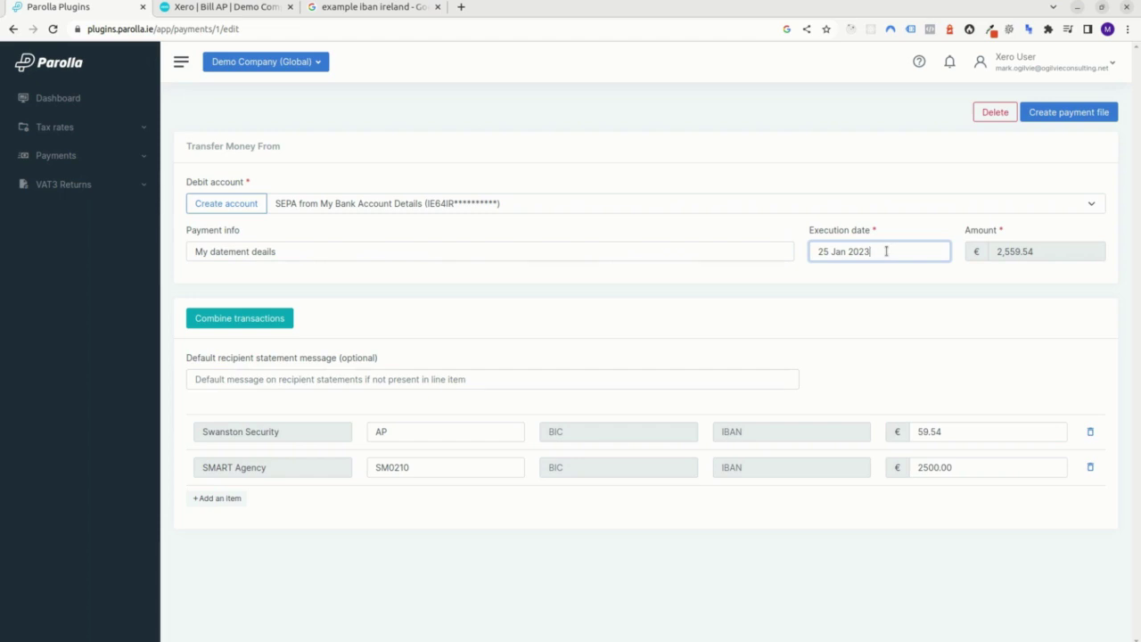
{"action": "left_click", "coordinate": [269, 380]}
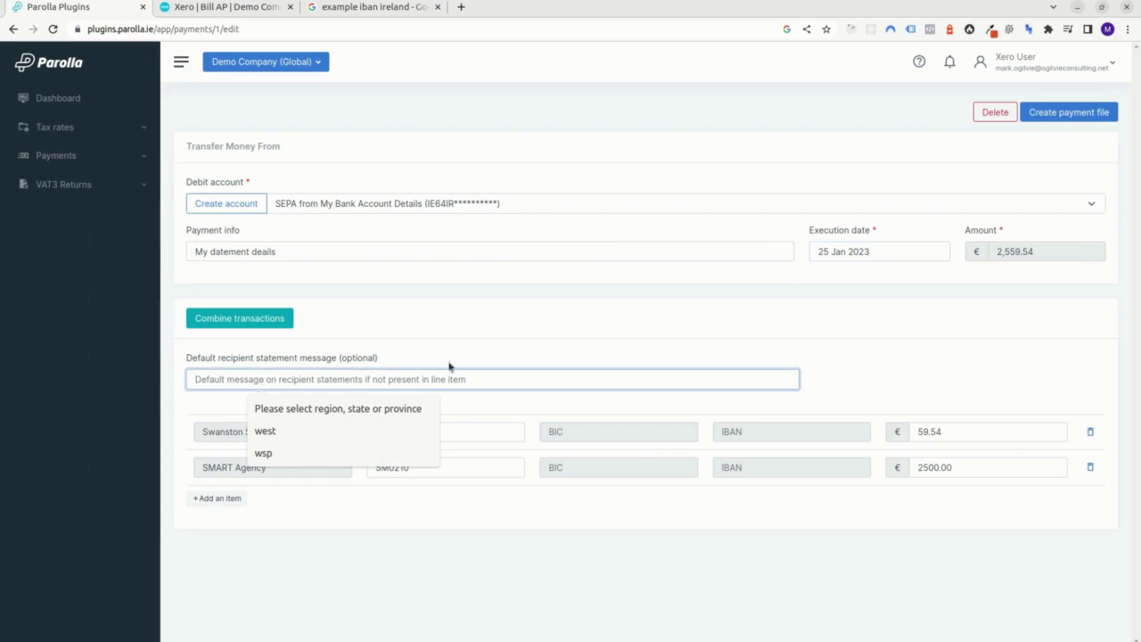
{"action": "left_click", "coordinate": [417, 525]}
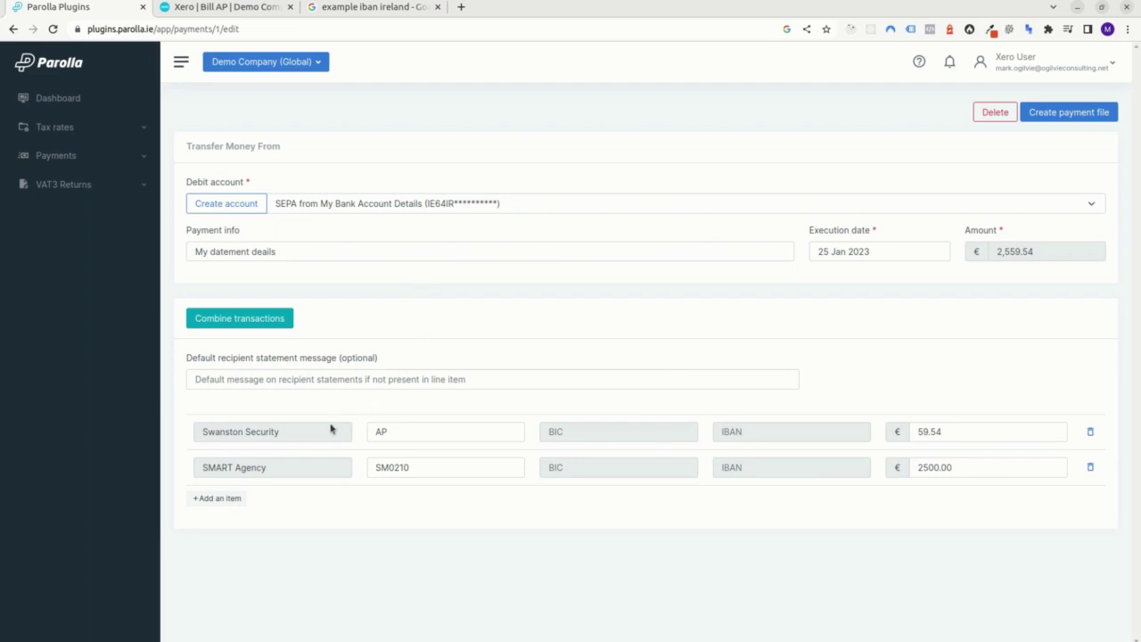
Step: Switch to Xero, find the supplier Swanston Security by searching for "swans", and open its financial details for editing
{"action": "left_click", "coordinate": [216, 9]}
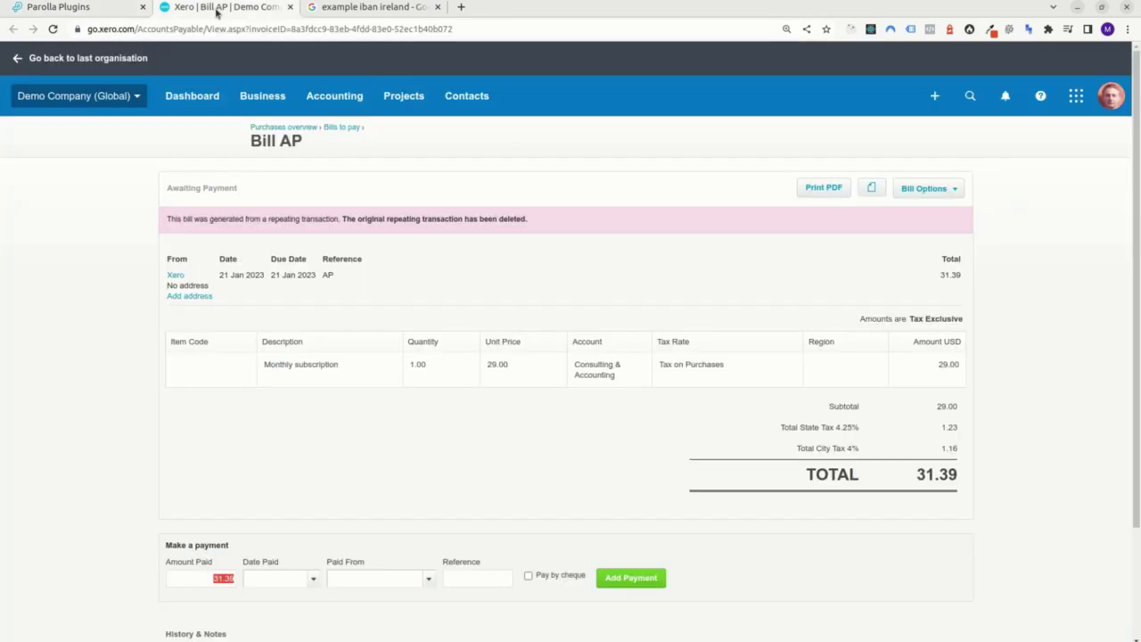
{"action": "left_click", "coordinate": [454, 100]}
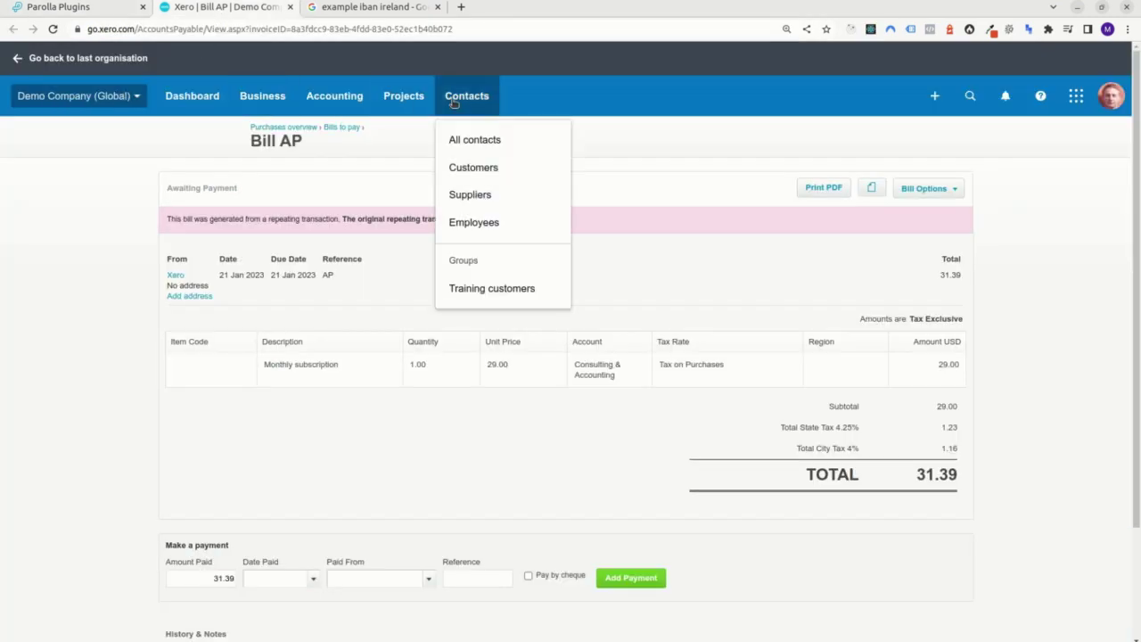
{"action": "left_click", "coordinate": [489, 193]}
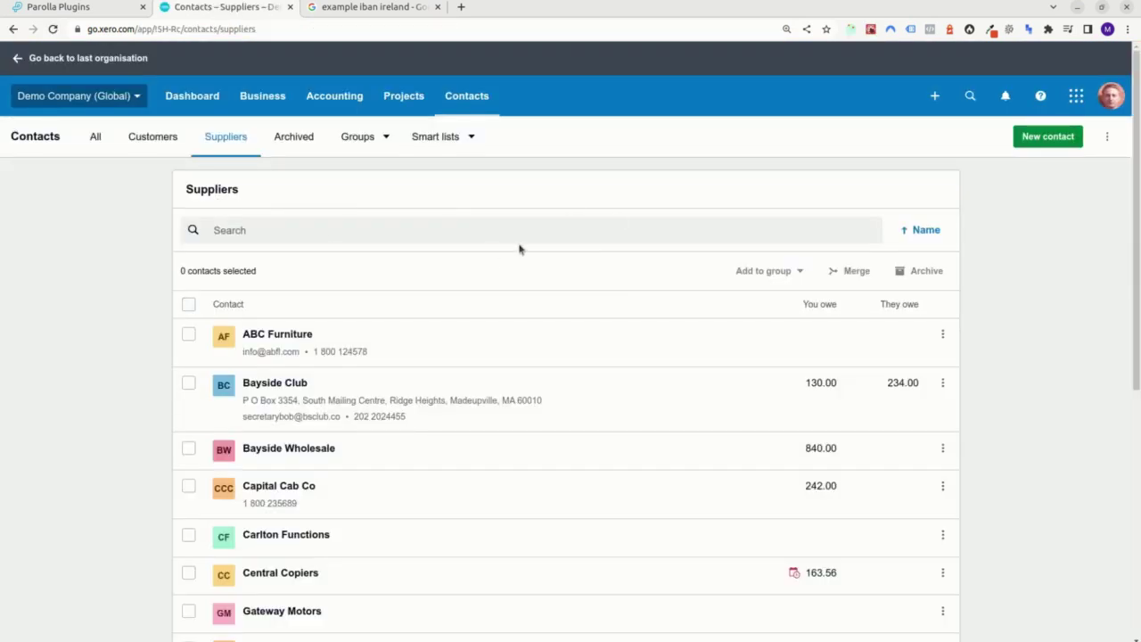
{"action": "left_click", "coordinate": [316, 231]}
{"action": "type", "text": "sw"}
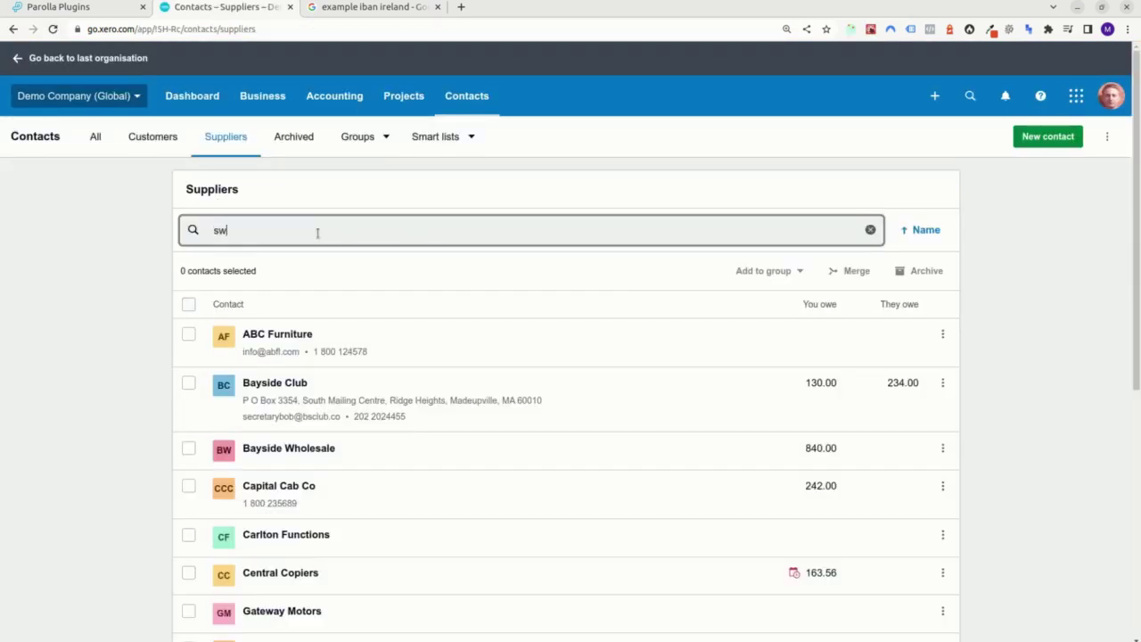
{"action": "type", "text": "ans"}
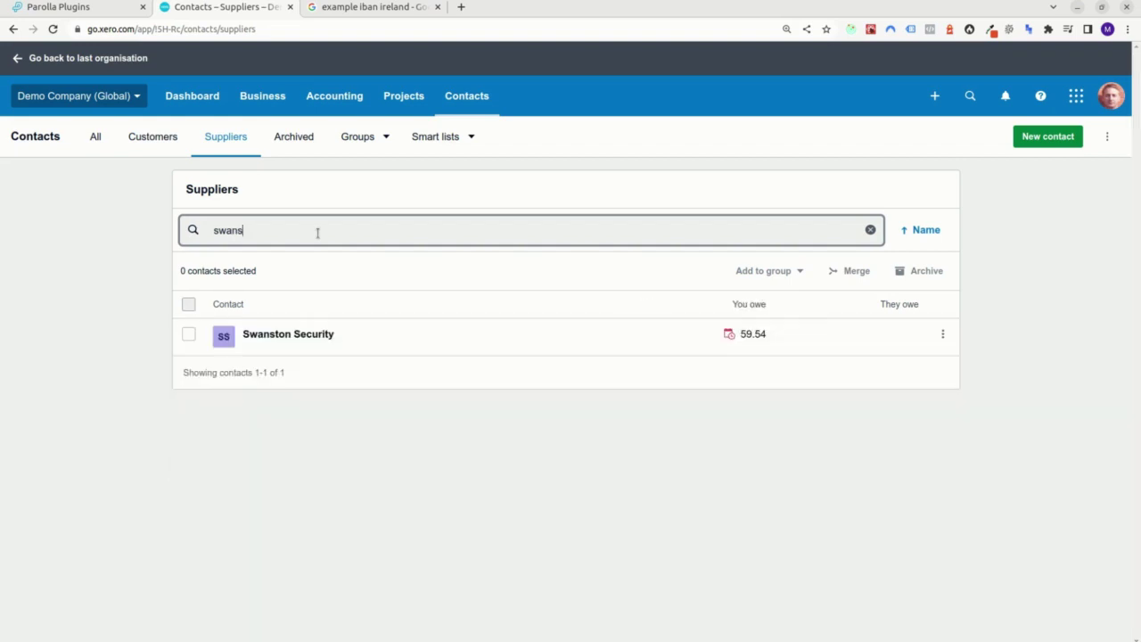
{"action": "left_click", "coordinate": [323, 334]}
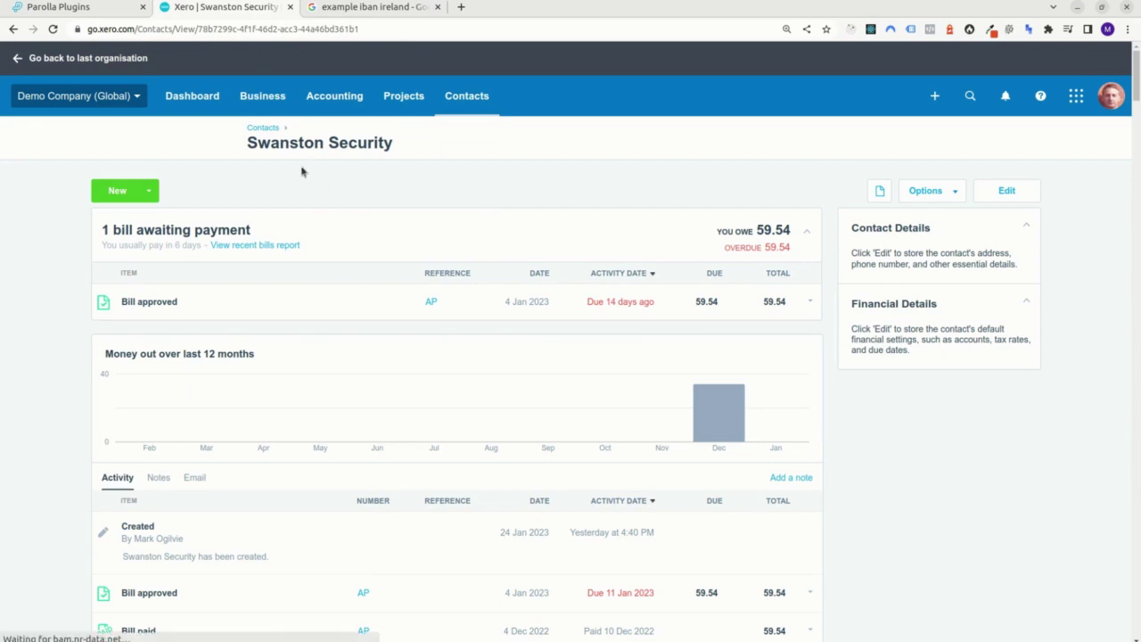
{"action": "left_click", "coordinate": [1017, 195]}
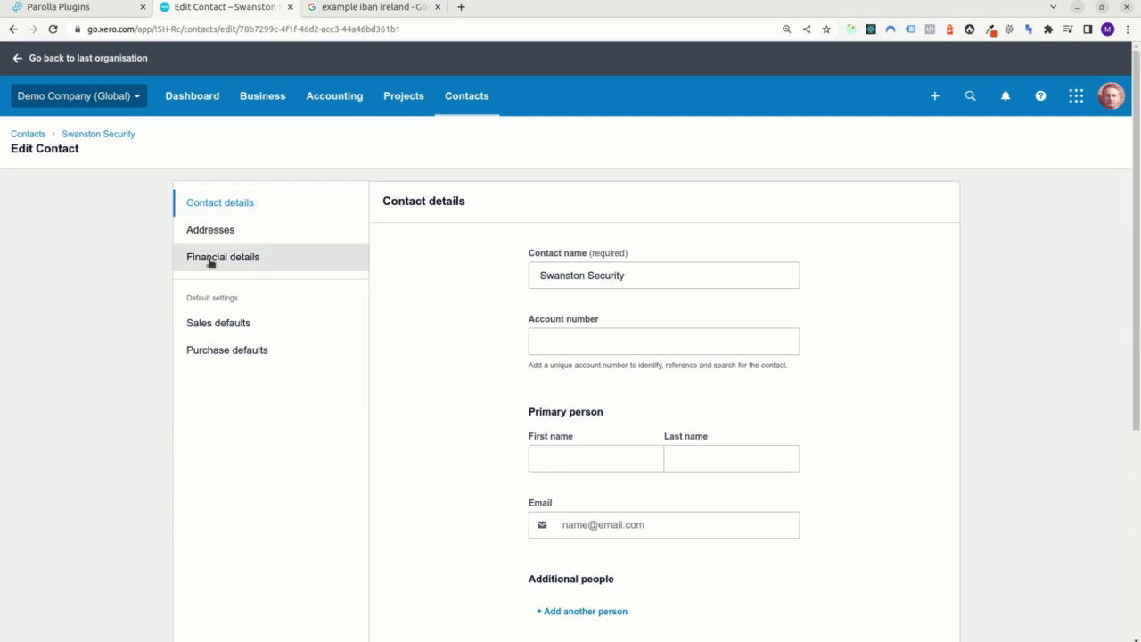
{"action": "left_click", "coordinate": [211, 261]}
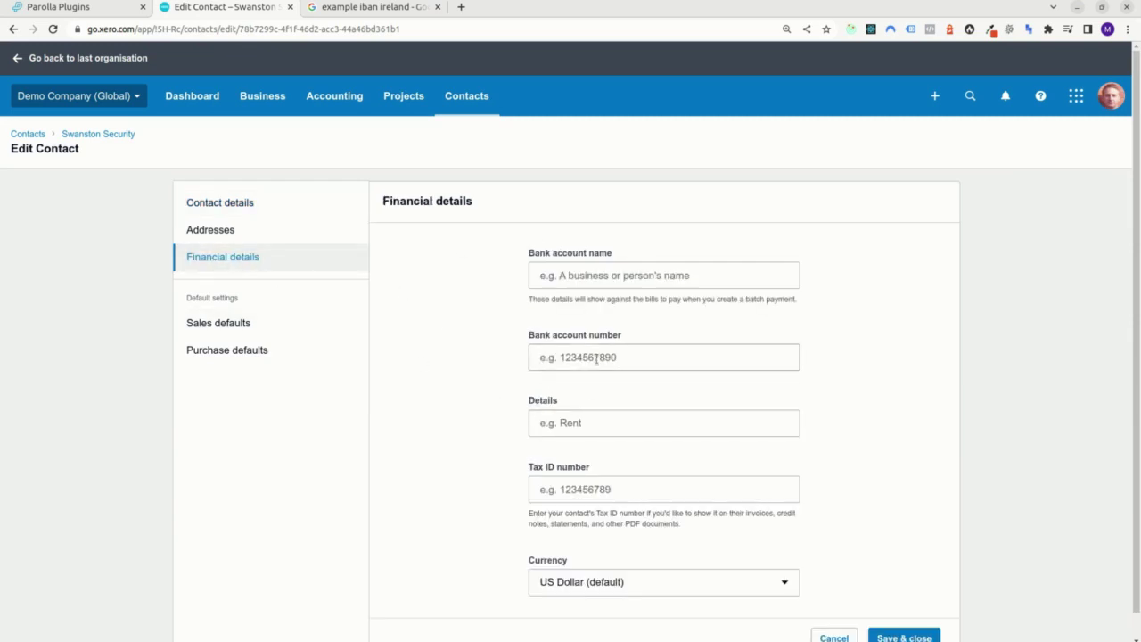
Step: Enter the example Irish IBAN as Swanston Security's bank account number and save the contact
{"action": "left_click", "coordinate": [361, 8]}
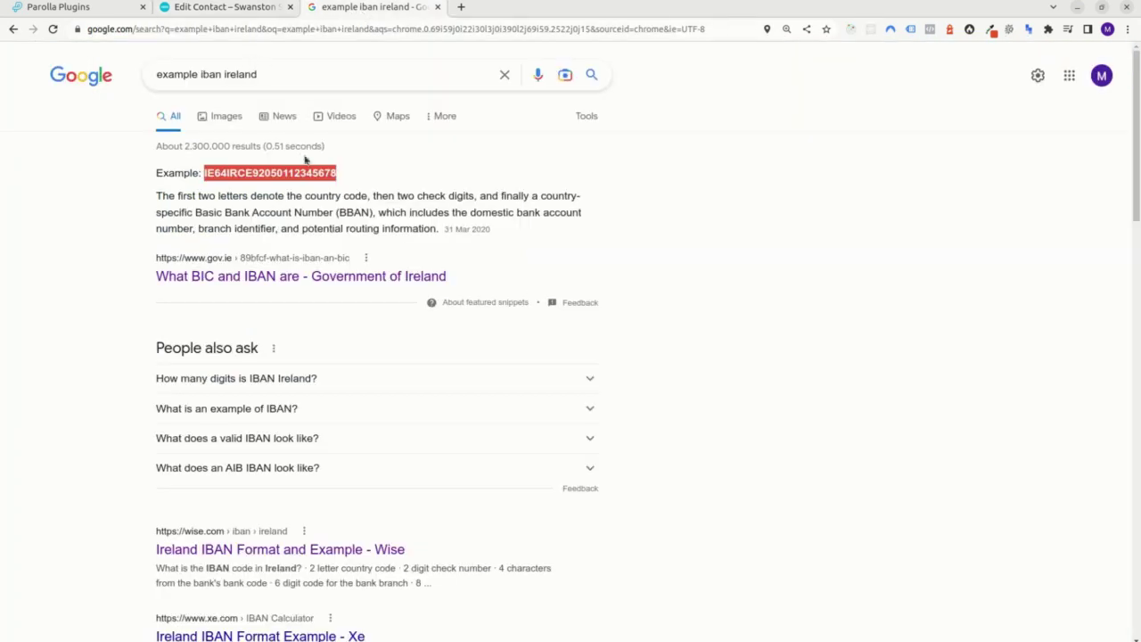
{"action": "left_click", "coordinate": [227, 9]}
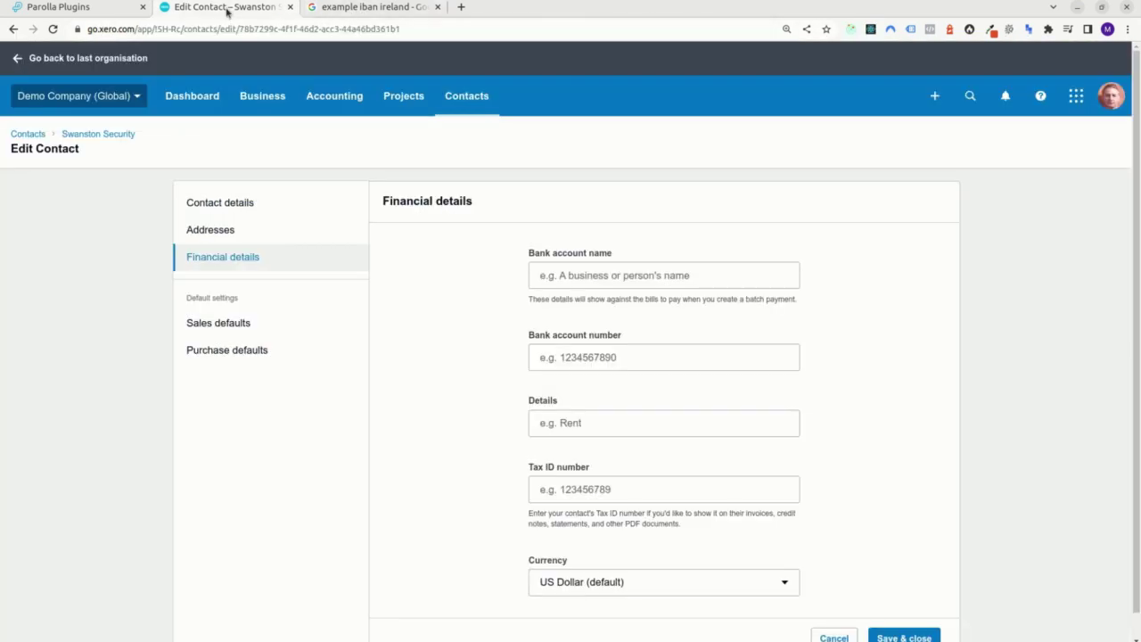
{"action": "left_click", "coordinate": [663, 356]}
{"action": "left_click", "coordinate": [660, 410]}
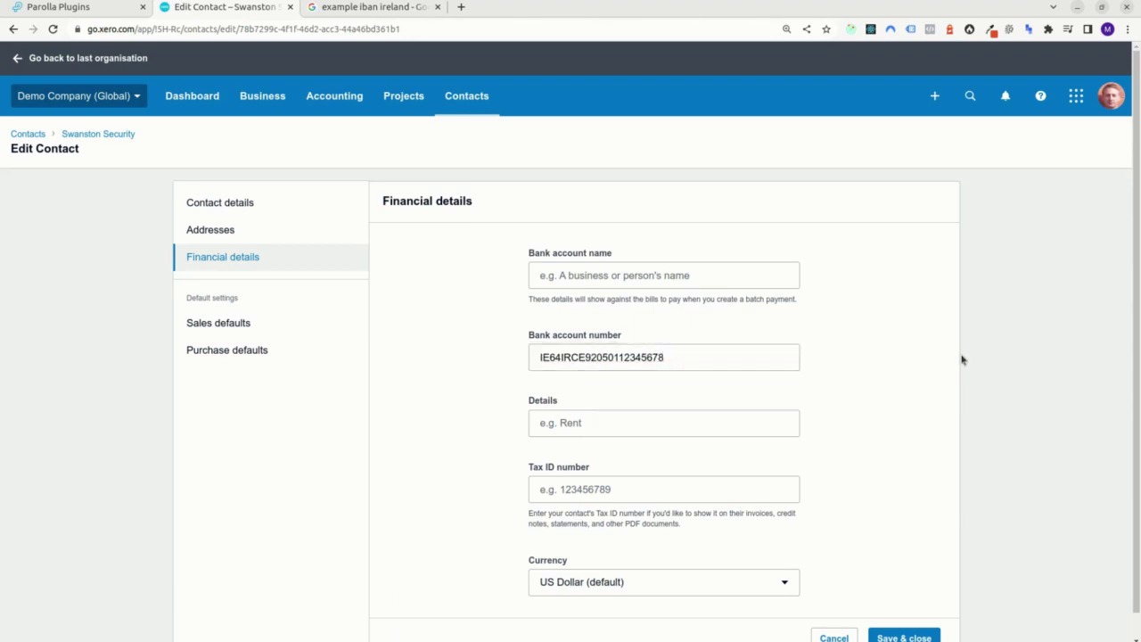
{"action": "scroll", "coordinate": [955, 579], "scroll_direction": "down", "scroll_amount": 1}
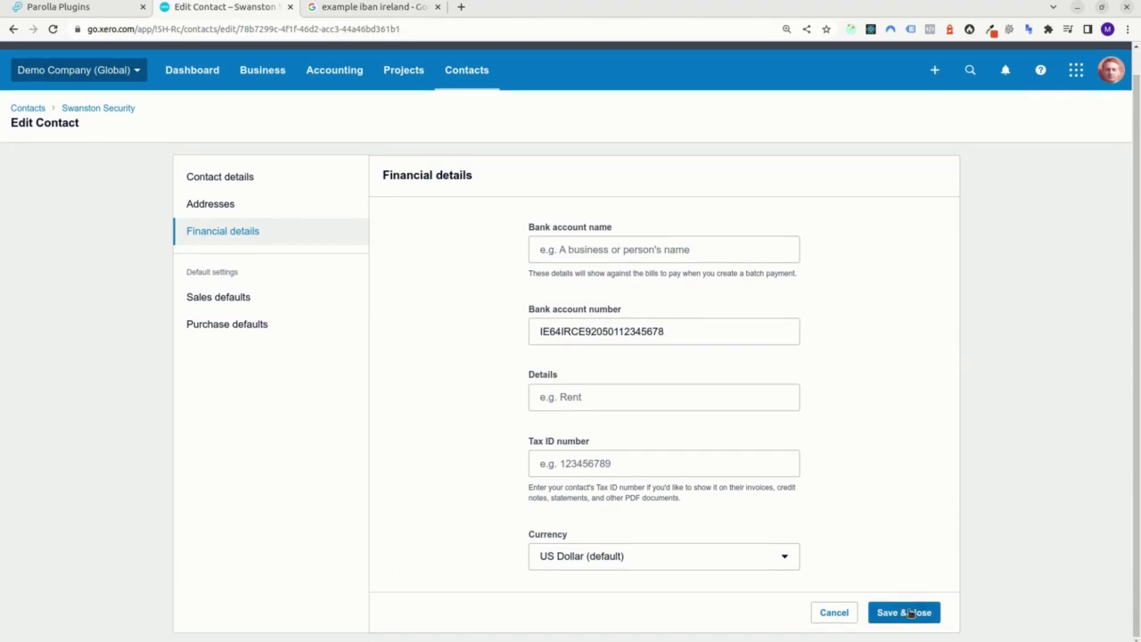
{"action": "left_click", "coordinate": [909, 612]}
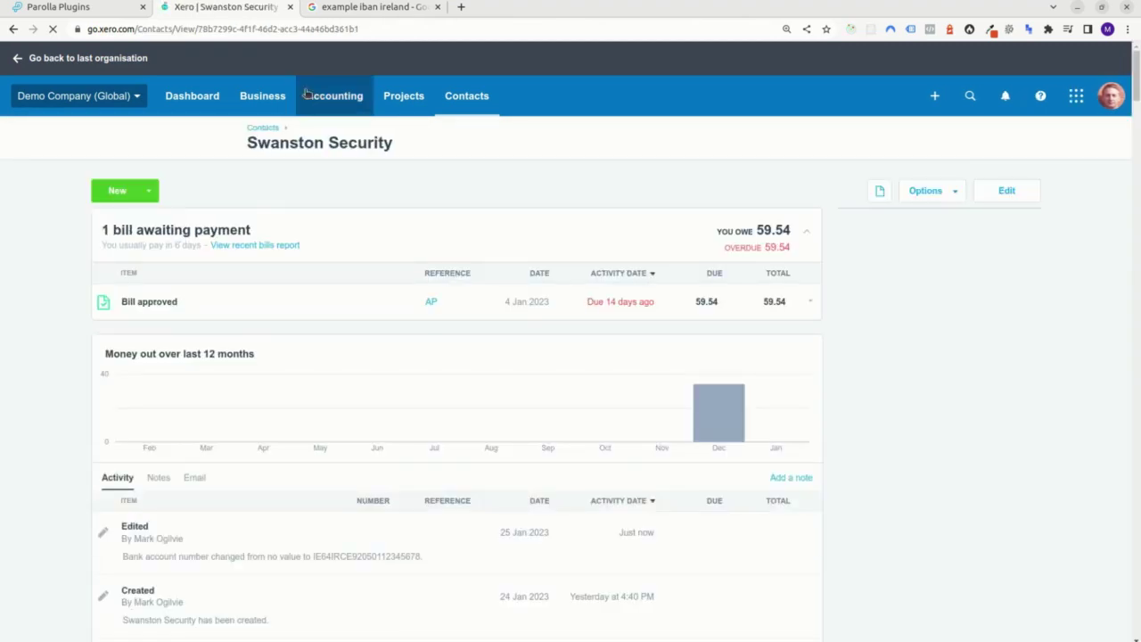
Step: Find the supplier SMART Agency in Xero by searching for "smart" and open its financial details for editing
{"action": "left_click", "coordinate": [63, 7]}
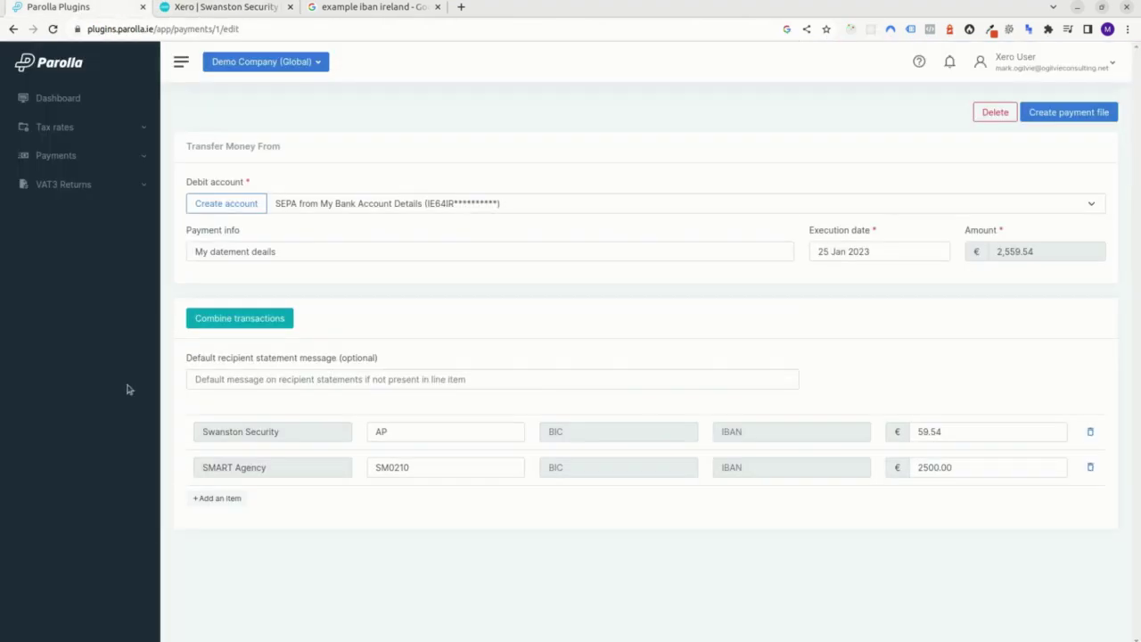
{"action": "left_click", "coordinate": [248, 11]}
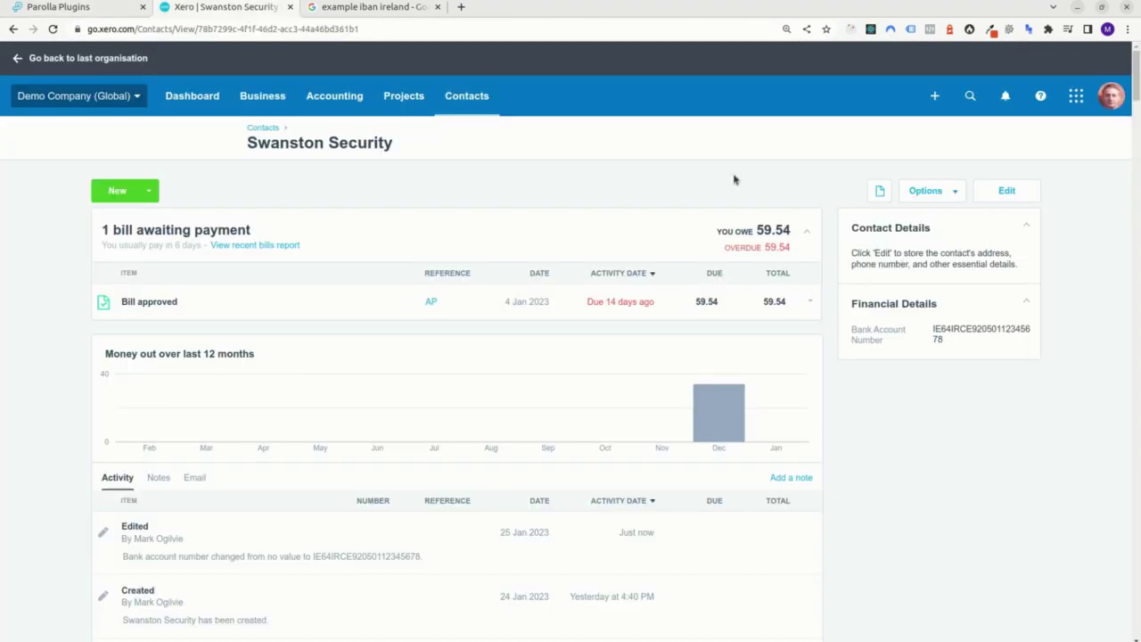
{"action": "left_click", "coordinate": [459, 94]}
{"action": "left_click", "coordinate": [487, 191]}
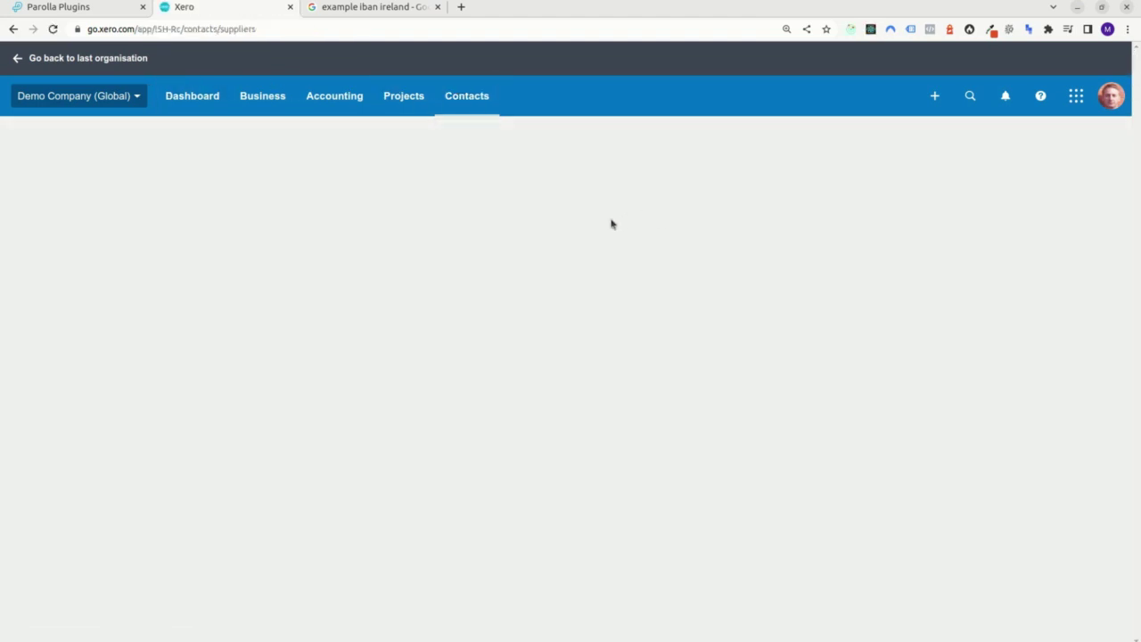
{"action": "left_click", "coordinate": [311, 228]}
{"action": "type", "text": "s"}
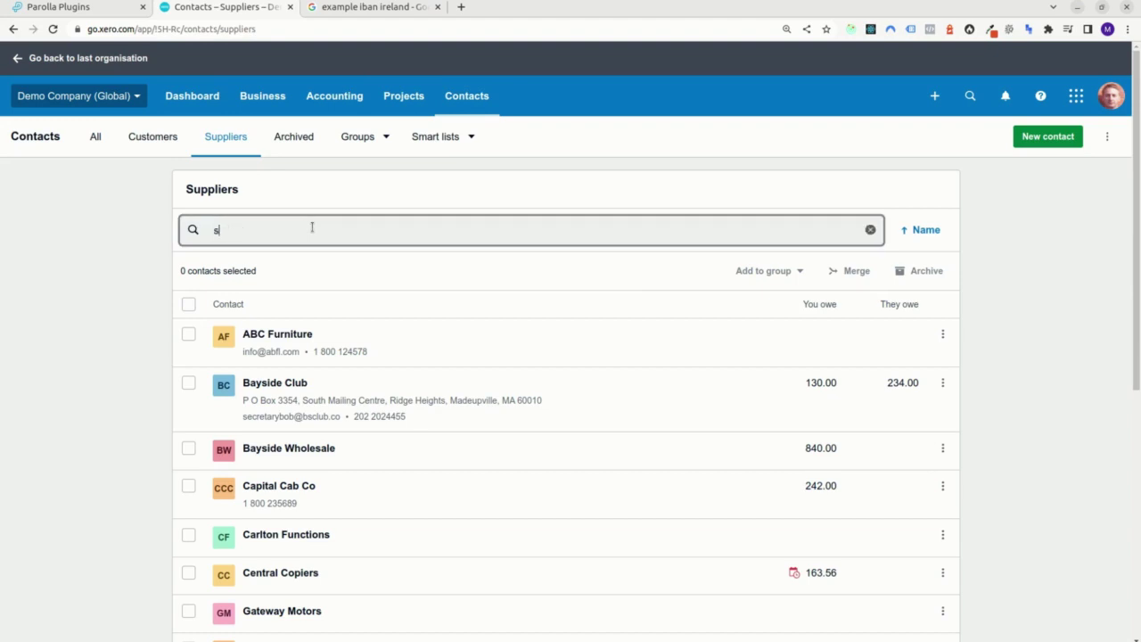
{"action": "type", "text": "mart"}
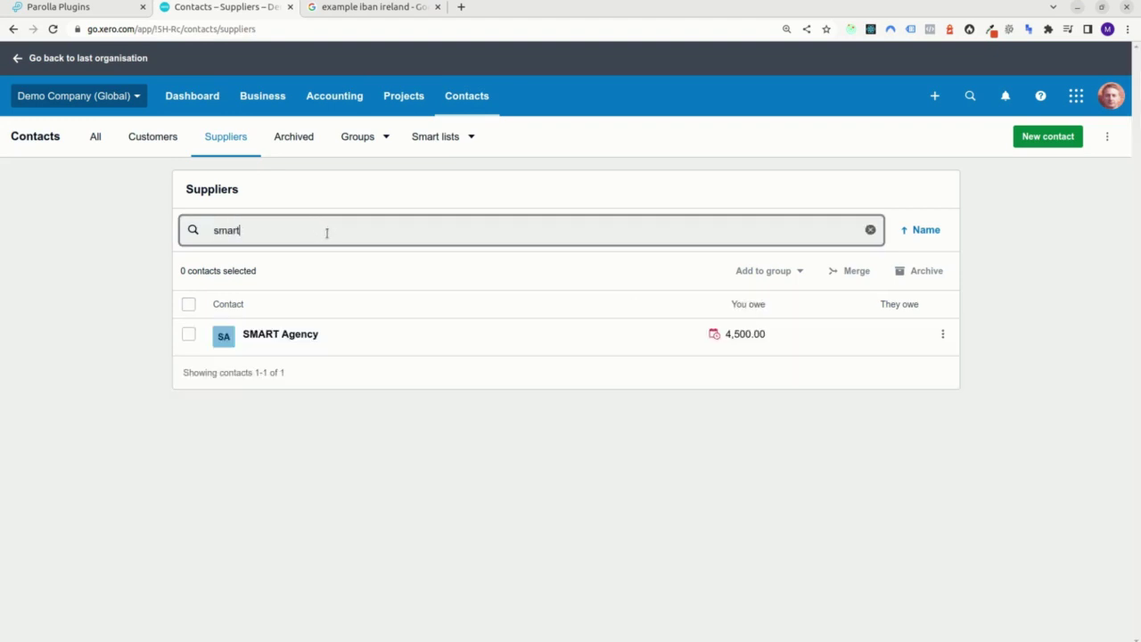
{"action": "left_click", "coordinate": [283, 336]}
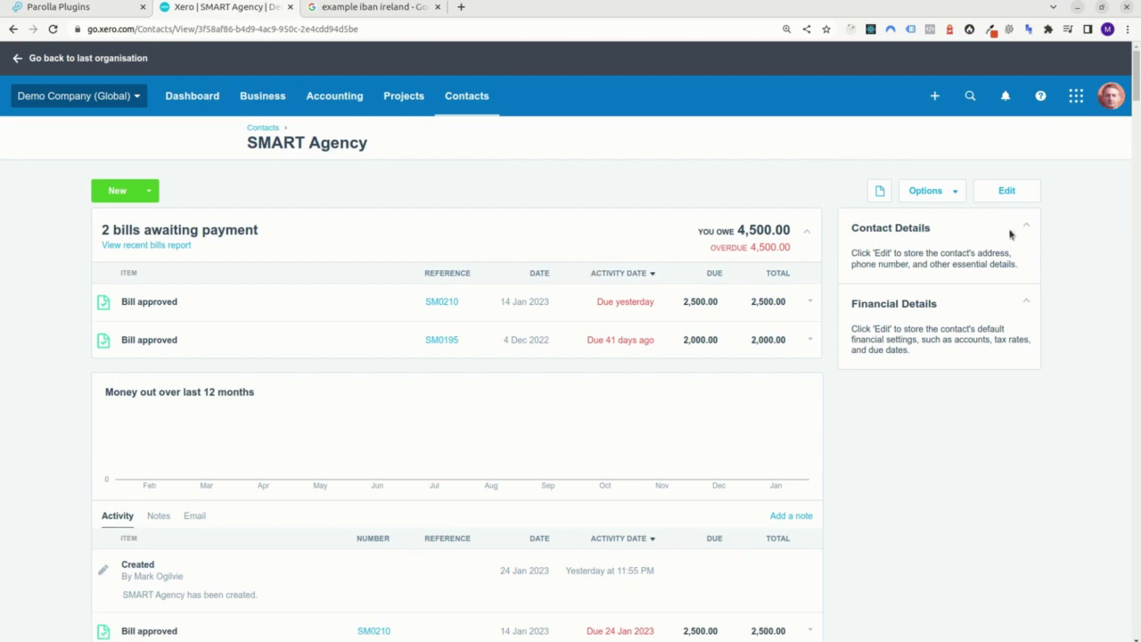
{"action": "left_click", "coordinate": [1021, 200]}
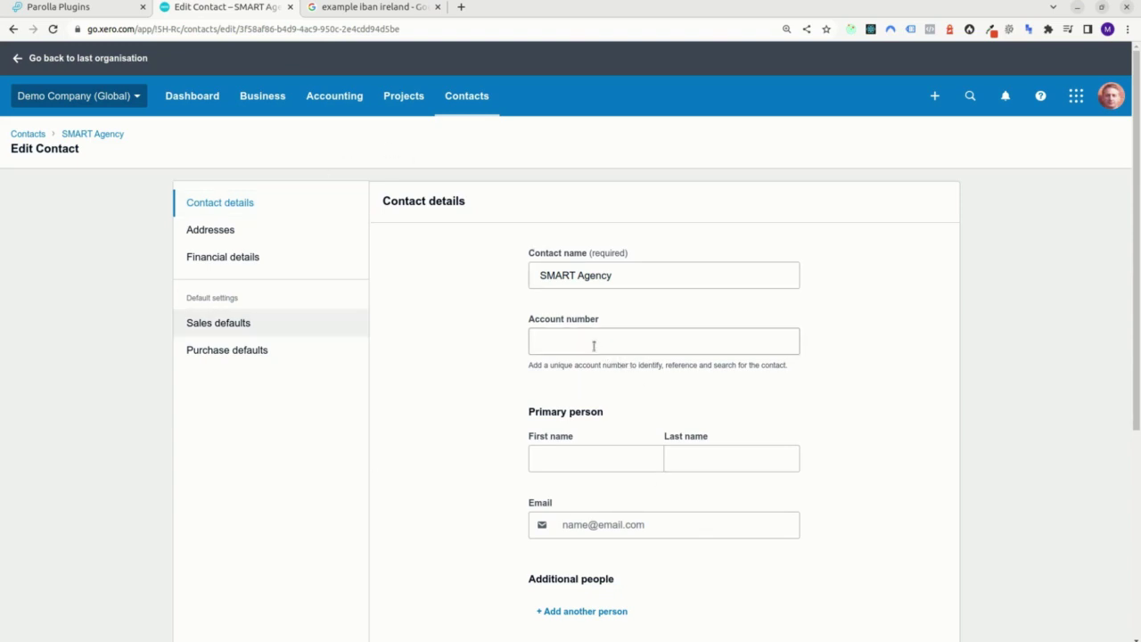
{"action": "left_click", "coordinate": [230, 257]}
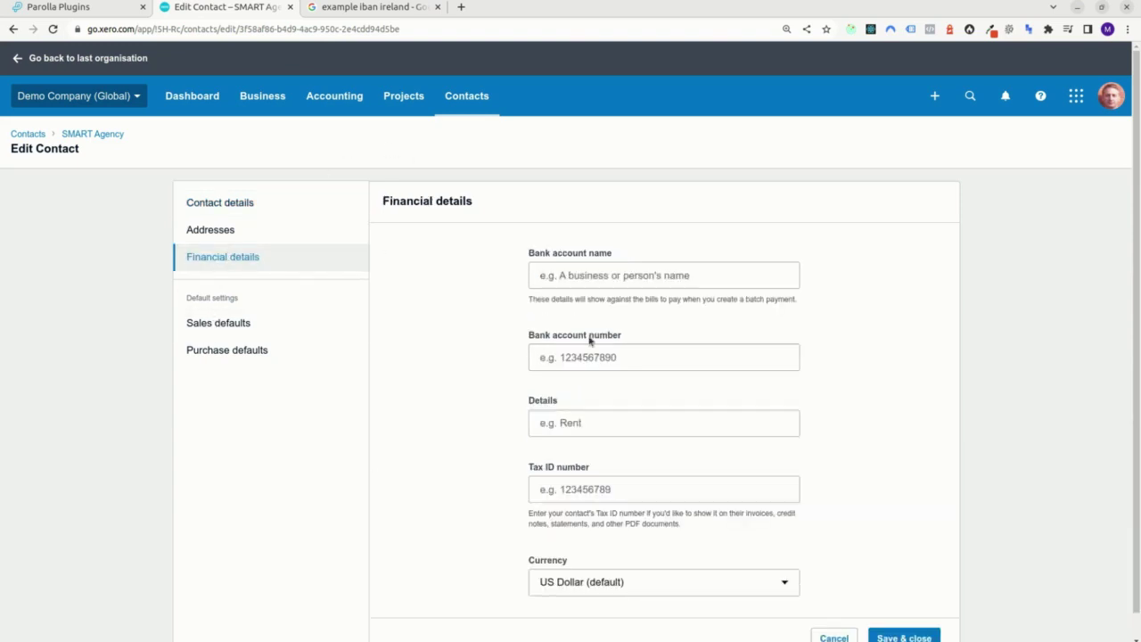
Step: Fill SMART Agency's bank account number with the suggested BIC and IBAN pair separated by a slash, and save the contact
{"action": "left_click", "coordinate": [595, 354]}
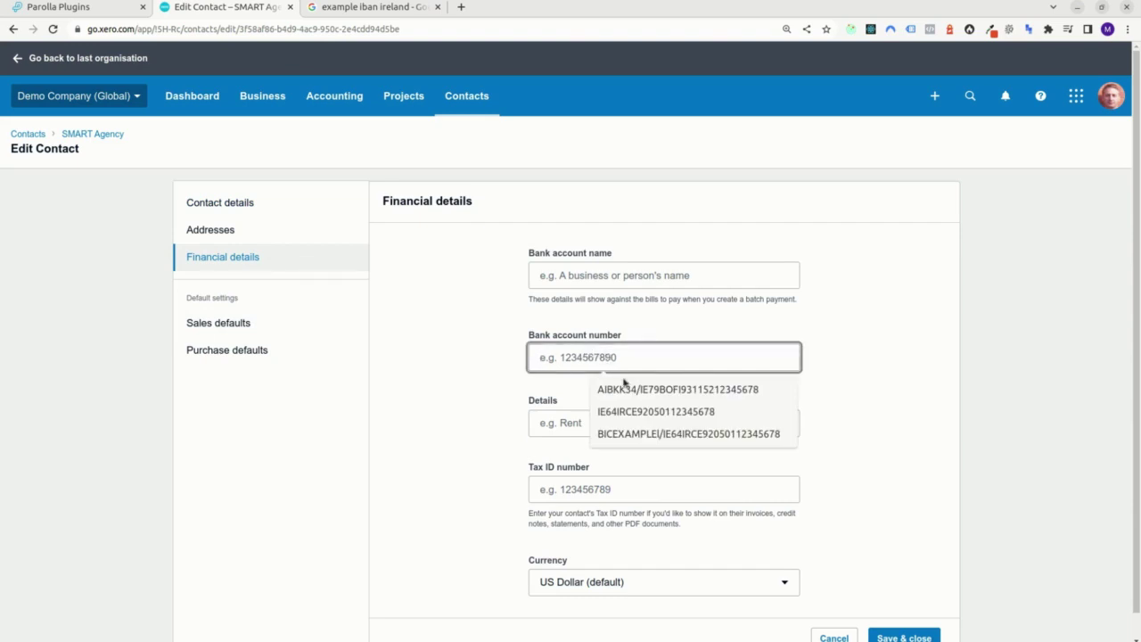
{"action": "left_click", "coordinate": [624, 390]}
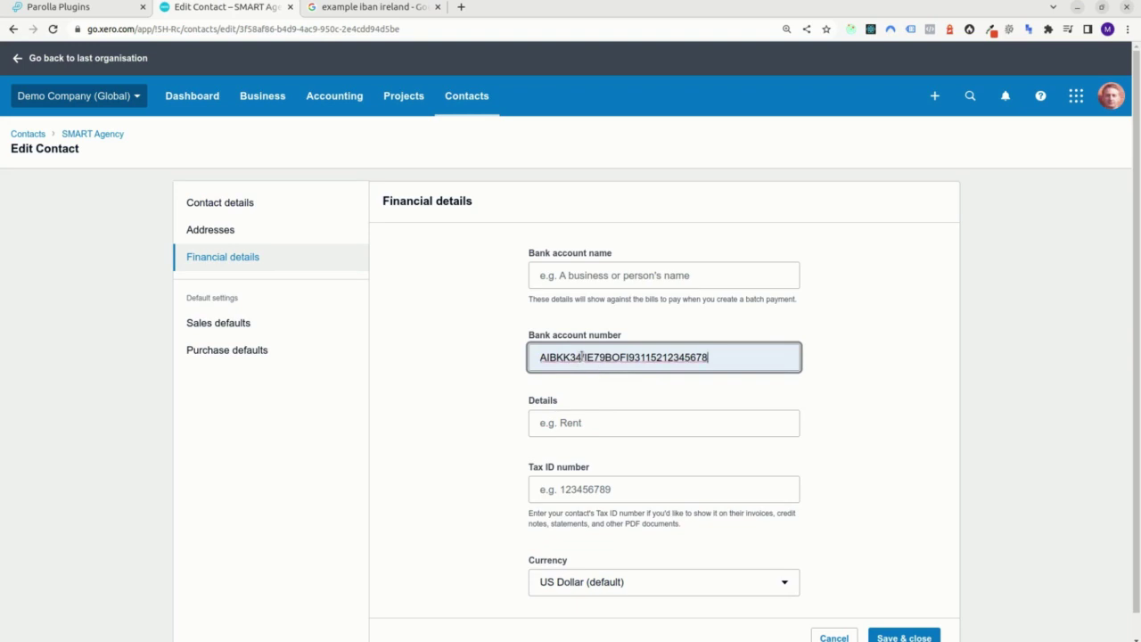
{"action": "left_click_drag", "start_coordinate": [586, 356], "coordinate": [724, 365]}
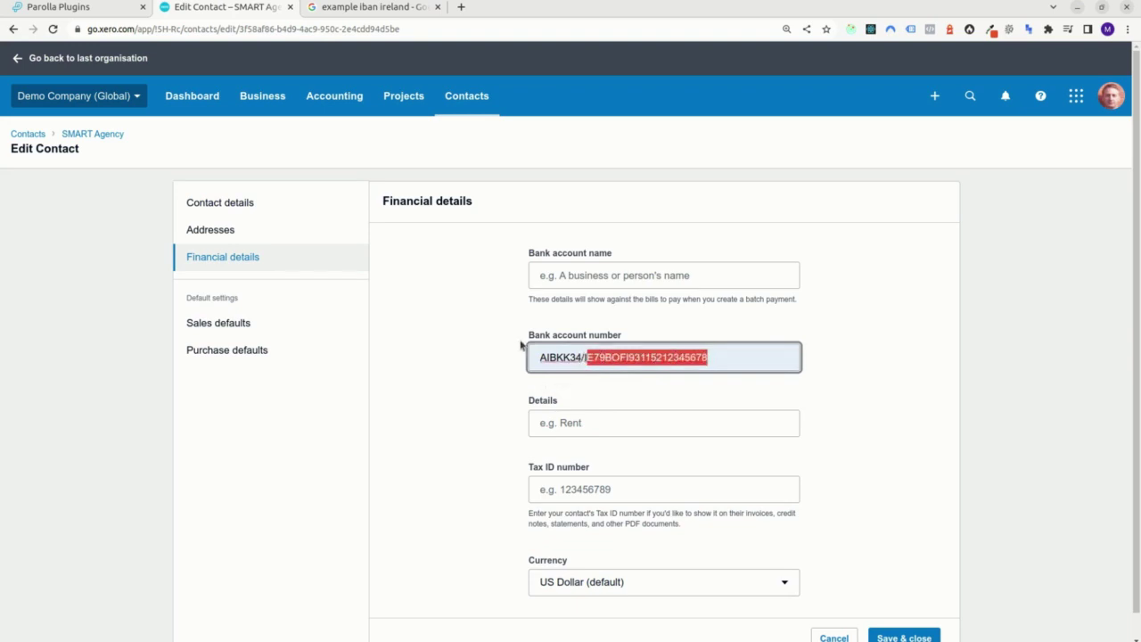
{"action": "left_click", "coordinate": [581, 361]}
{"action": "left_click", "coordinate": [582, 358]}
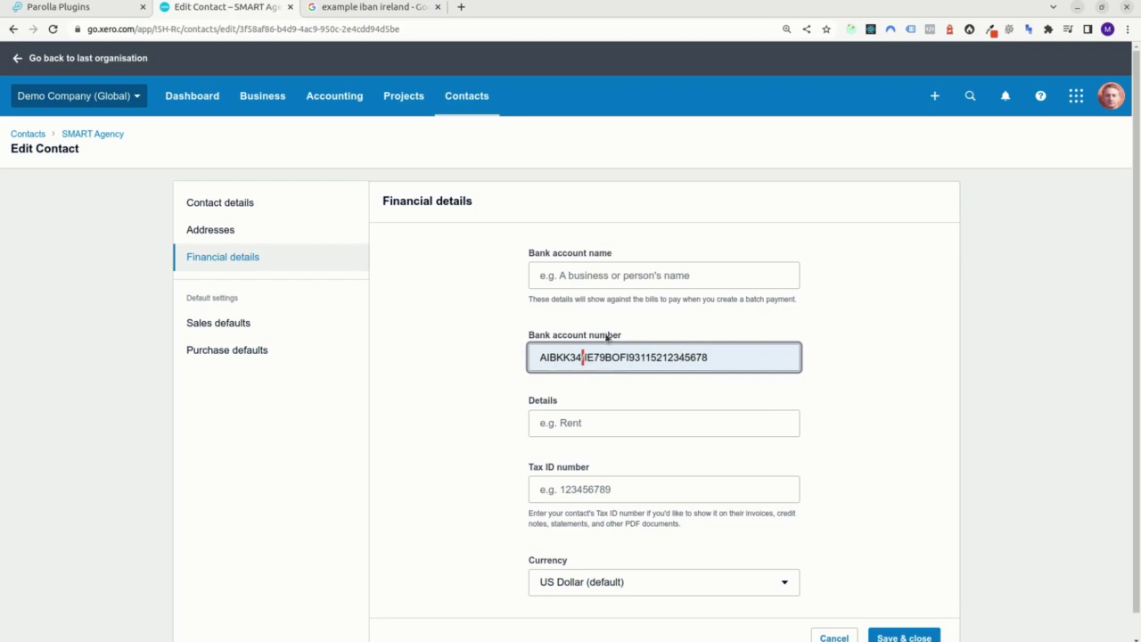
{"action": "left_click", "coordinate": [902, 636]}
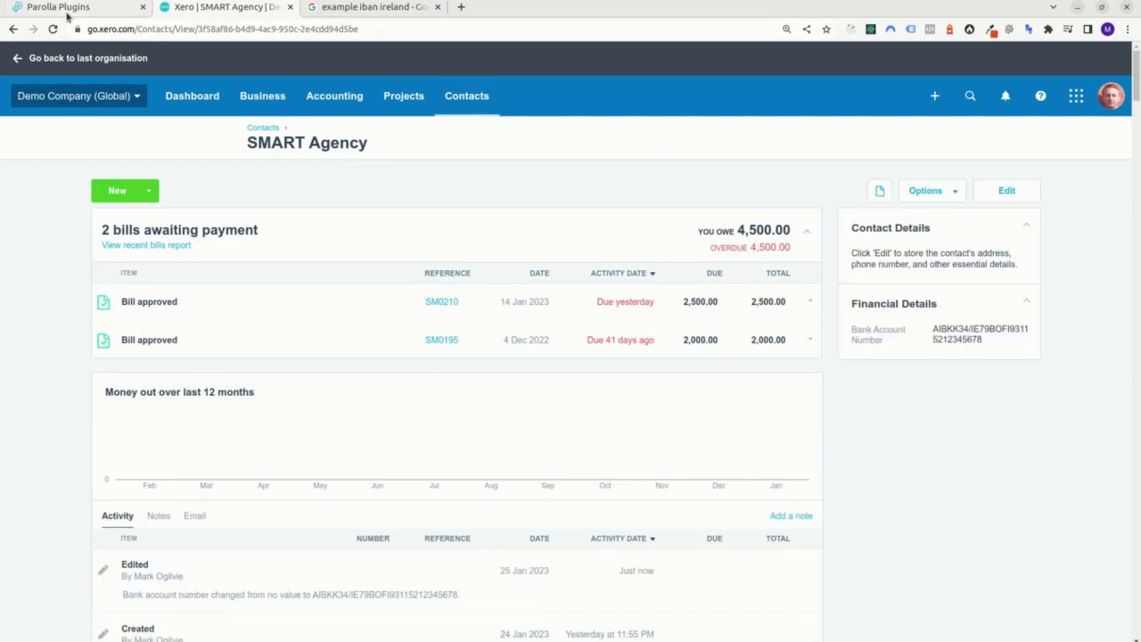
Step: Return to Parolla and create a new payment from the Swanston Security and SMART Agency bills
{"action": "left_click", "coordinate": [69, 10]}
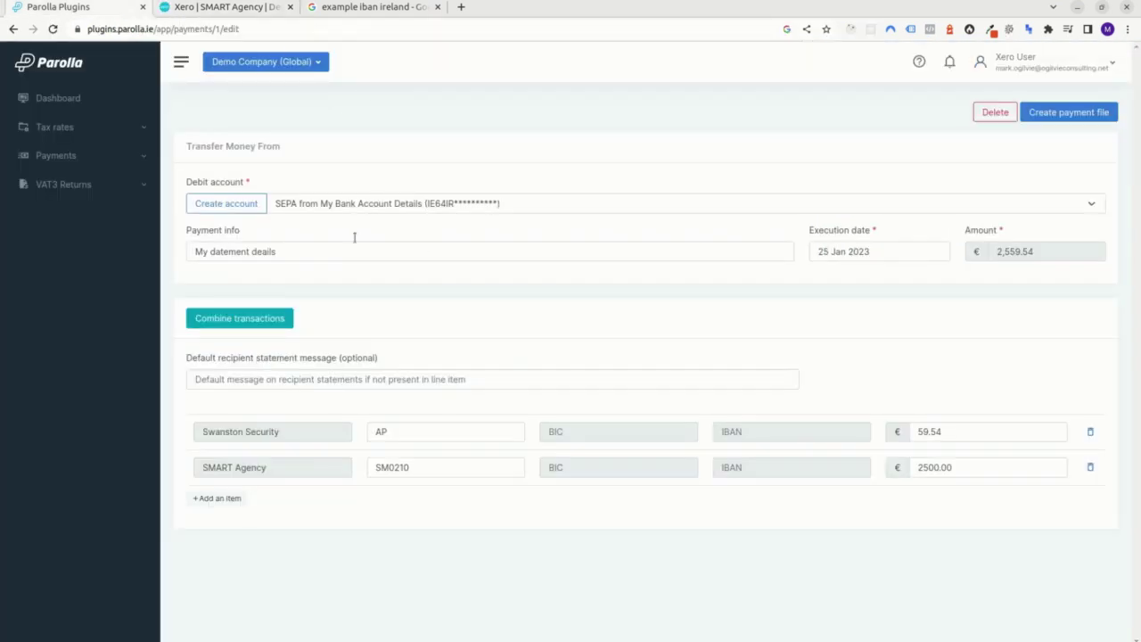
{"action": "left_click", "coordinate": [80, 157]}
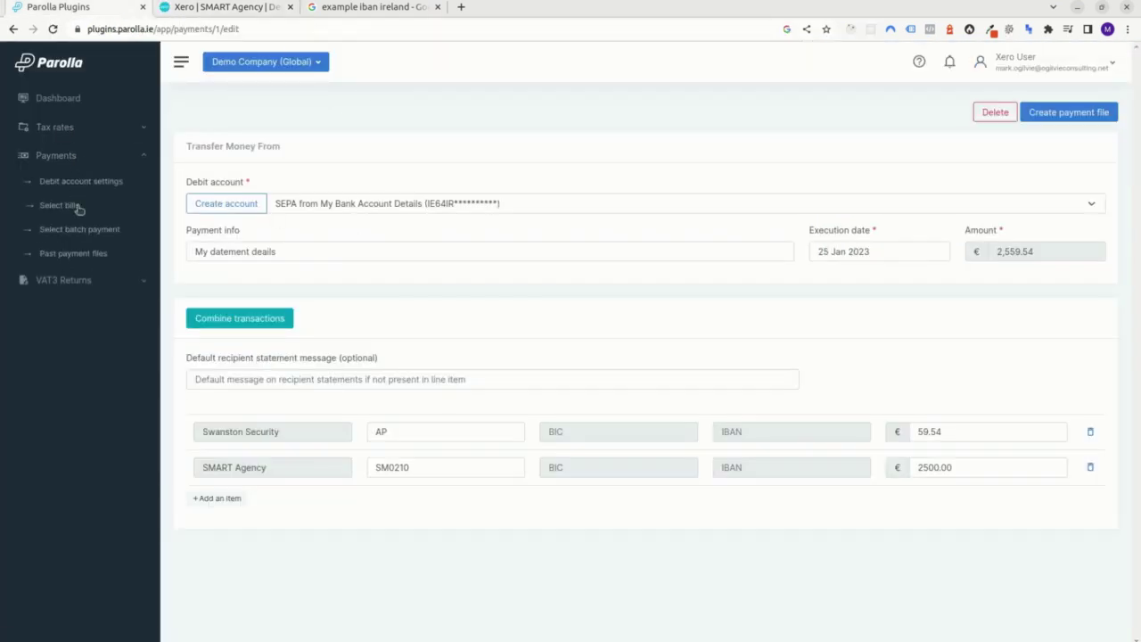
{"action": "left_click", "coordinate": [85, 208]}
{"action": "left_click", "coordinate": [198, 262]}
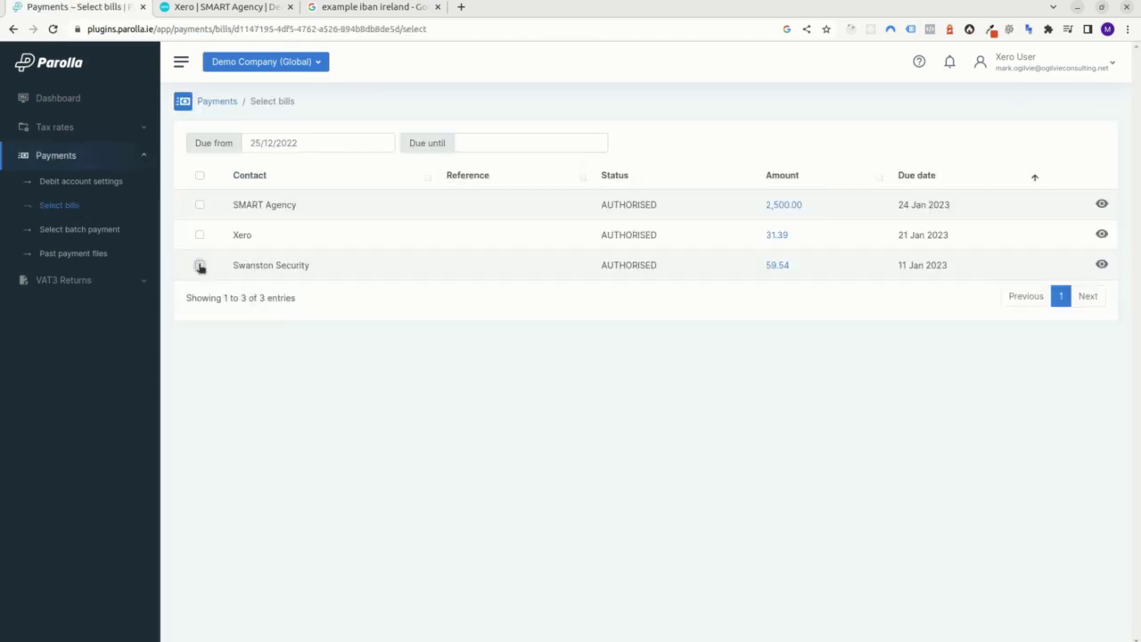
{"action": "left_click", "coordinate": [199, 236]}
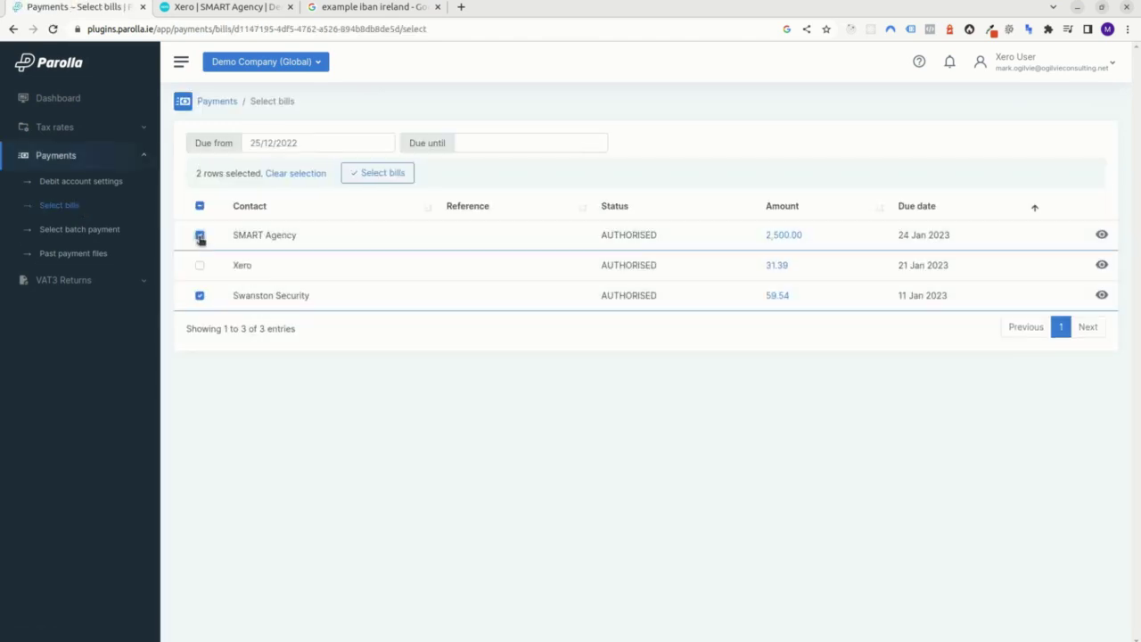
{"action": "left_click", "coordinate": [377, 173]}
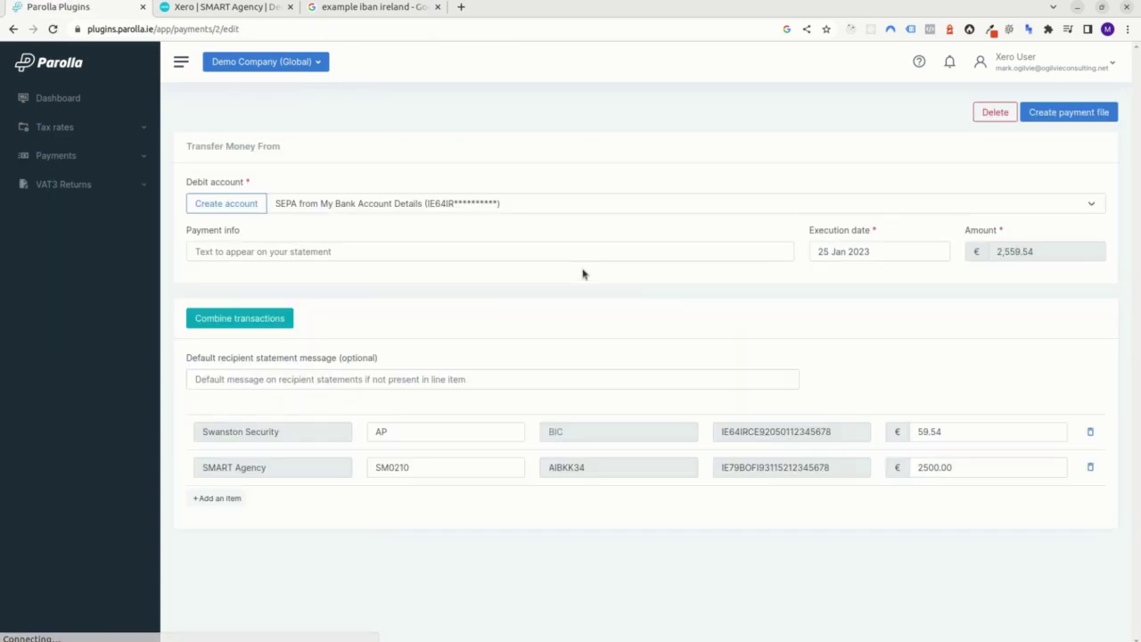
Step: Check the IBAN and BIC on the two payment lines and create the payment file
{"action": "left_click_drag", "start_coordinate": [729, 435], "coordinate": [721, 433]}
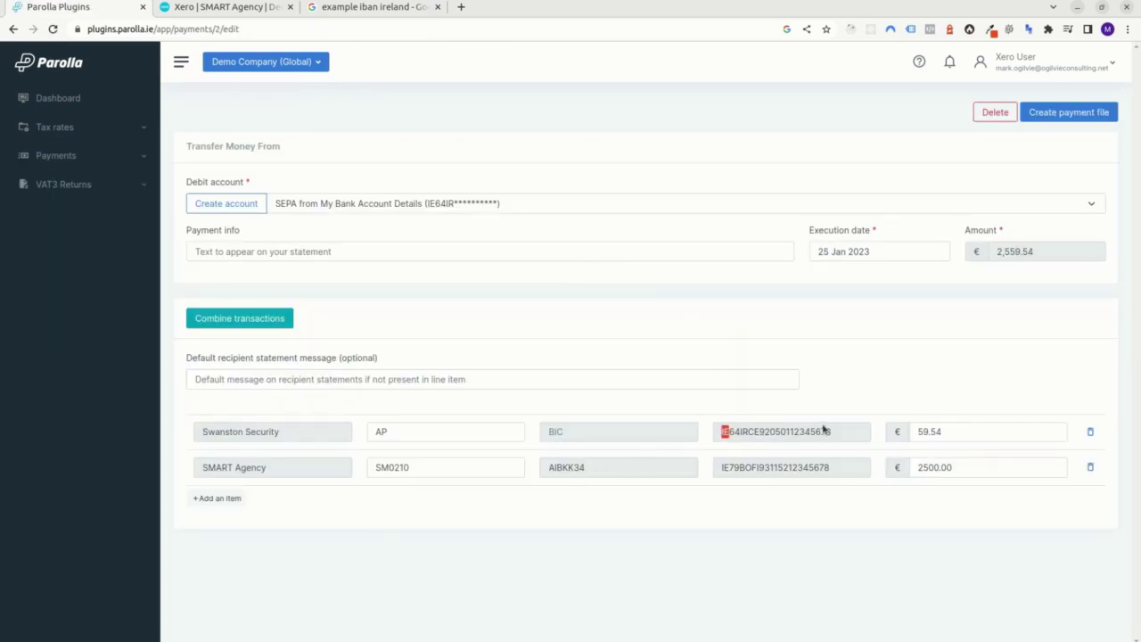
{"action": "left_click_drag", "start_coordinate": [558, 467], "coordinate": [601, 471]}
{"action": "left_click", "coordinate": [1066, 119]}
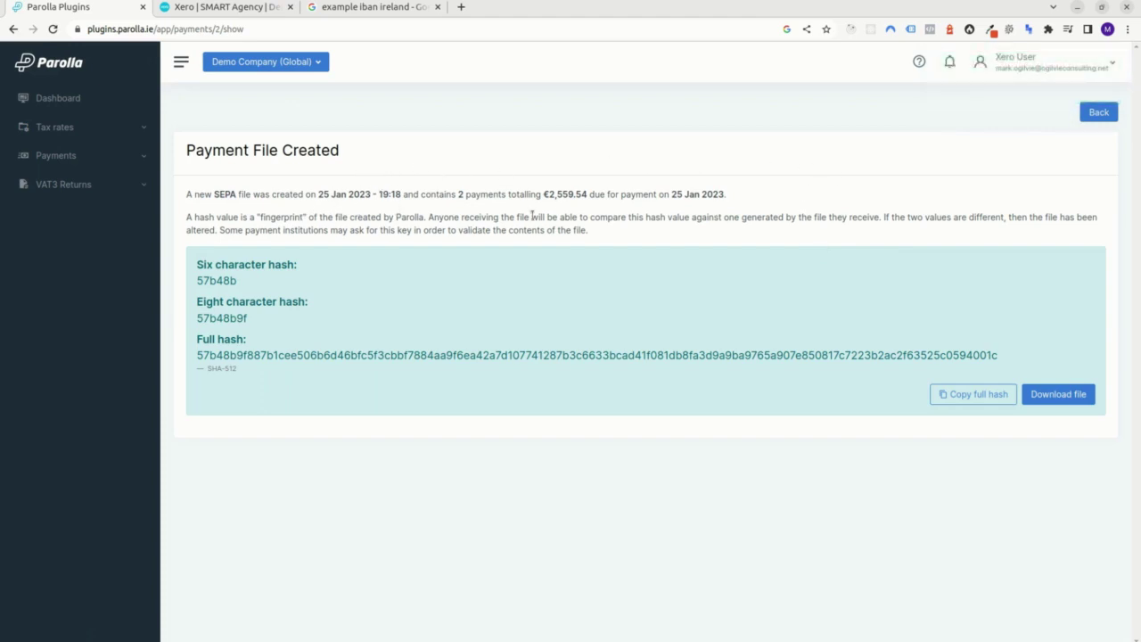
Step: Review the payment file's total and due date, and download the SEPA file
{"action": "double_click", "coordinate": [459, 194]}
{"action": "left_click_drag", "start_coordinate": [546, 194], "coordinate": [725, 195]}
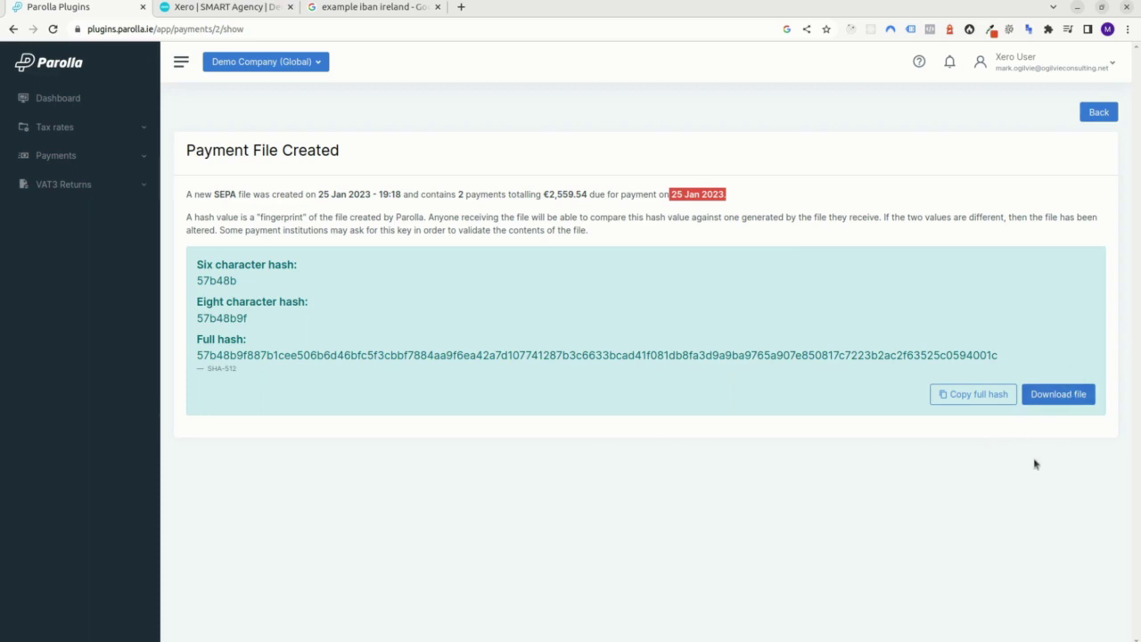
{"action": "left_click", "coordinate": [1063, 396]}
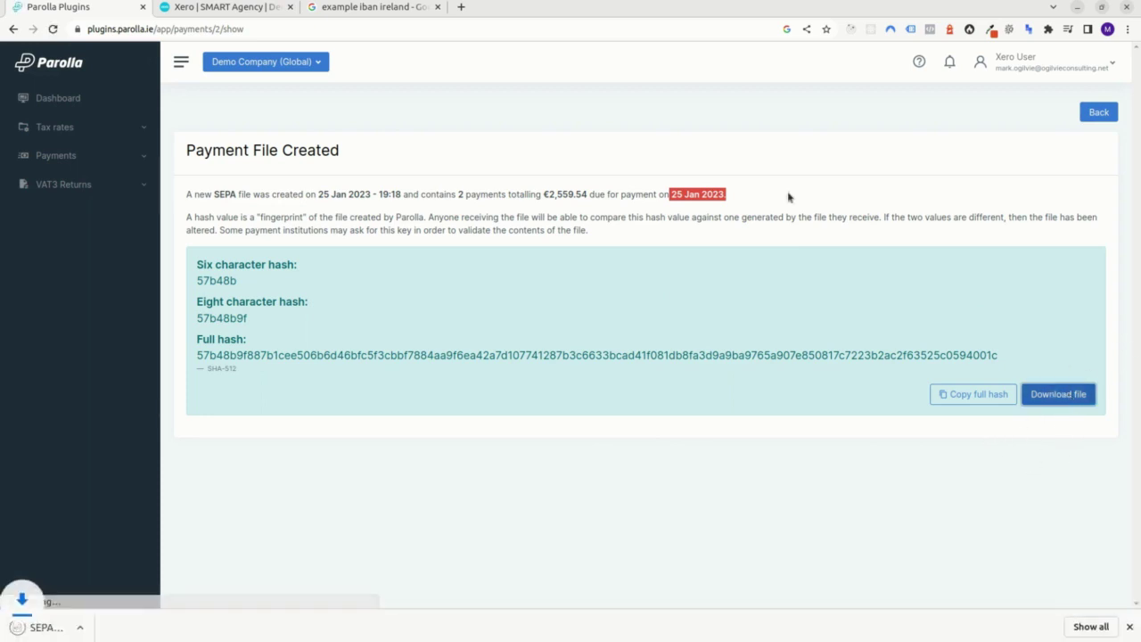
Step: Open the downloaded SEPA XML file and check its initiating party name and payment entries, comparing it with Parolla's payment file page
{"action": "left_click", "coordinate": [98, 627]}
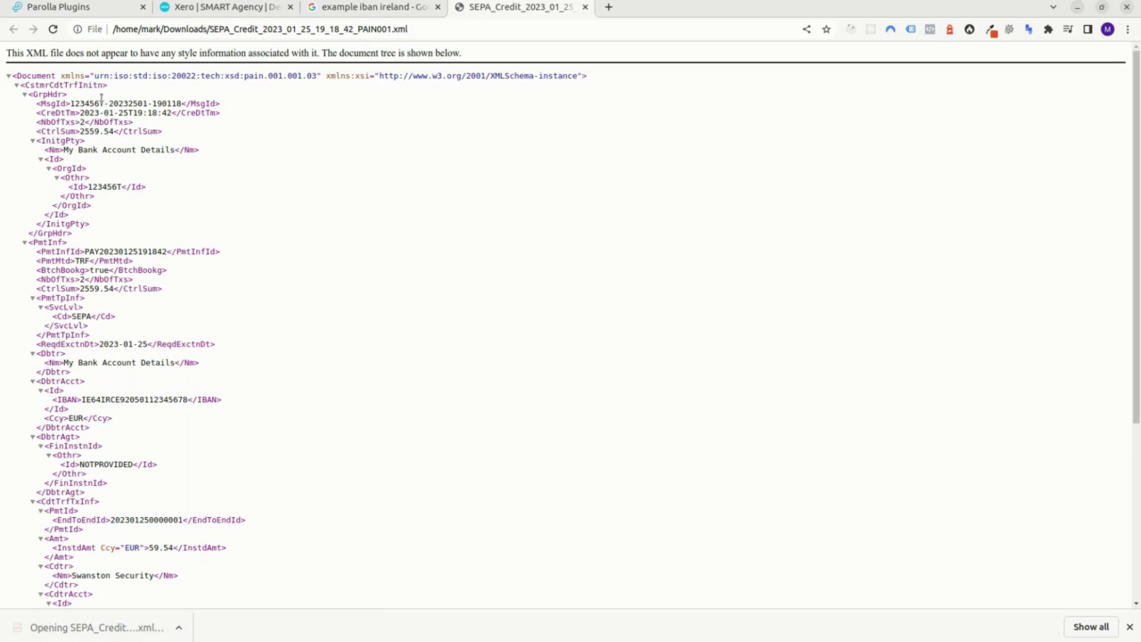
{"action": "left_click_drag", "start_coordinate": [64, 150], "coordinate": [170, 146]}
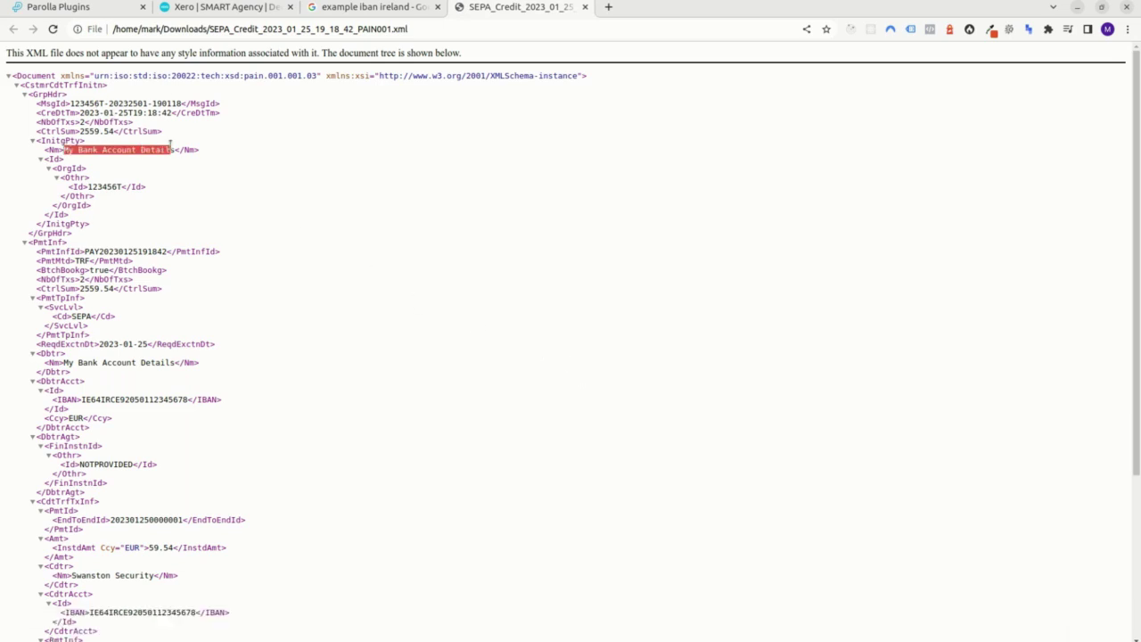
{"action": "scroll", "coordinate": [130, 474], "scroll_direction": "down", "scroll_amount": 4}
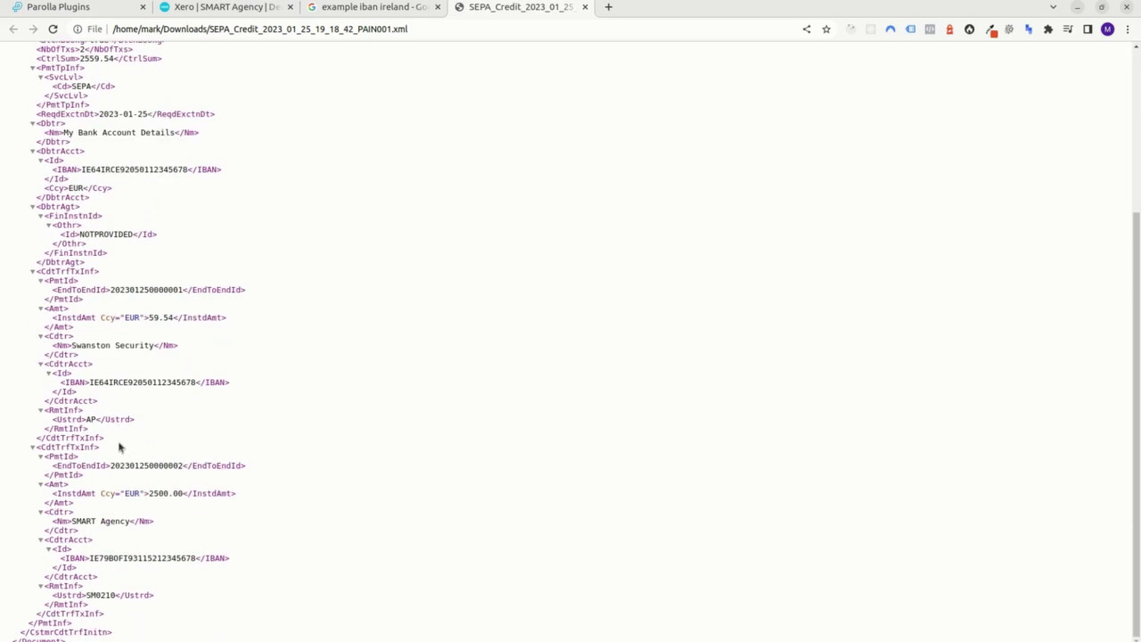
{"action": "scroll", "coordinate": [112, 400], "scroll_direction": "up", "scroll_amount": 2}
{"action": "scroll", "coordinate": [123, 407], "scroll_direction": "up", "scroll_amount": 2}
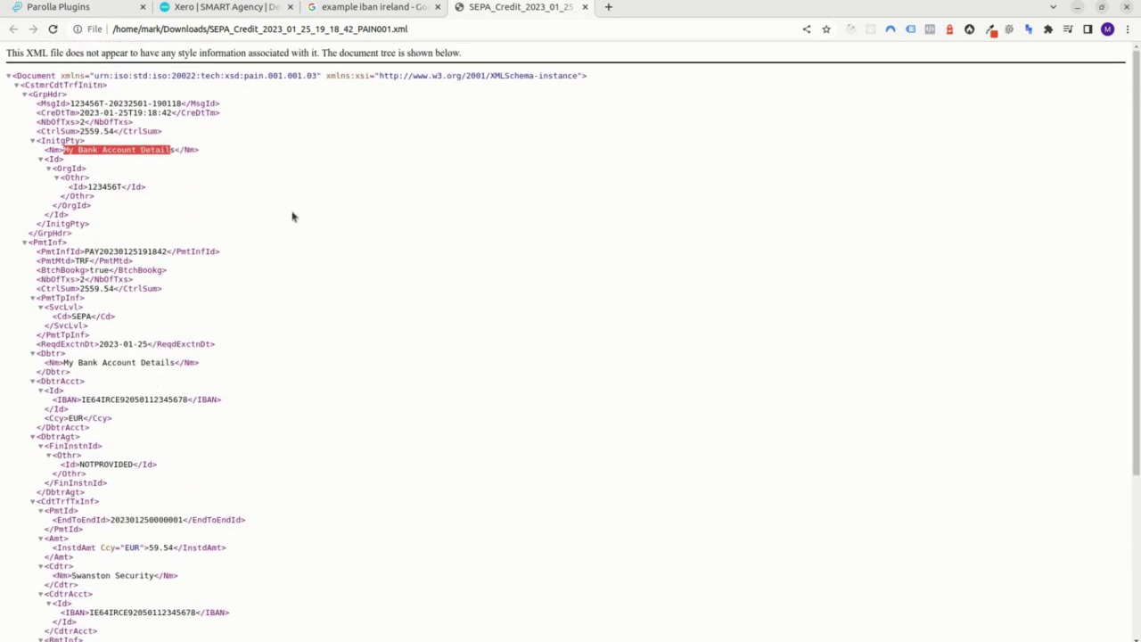
{"action": "left_click", "coordinate": [57, 9]}
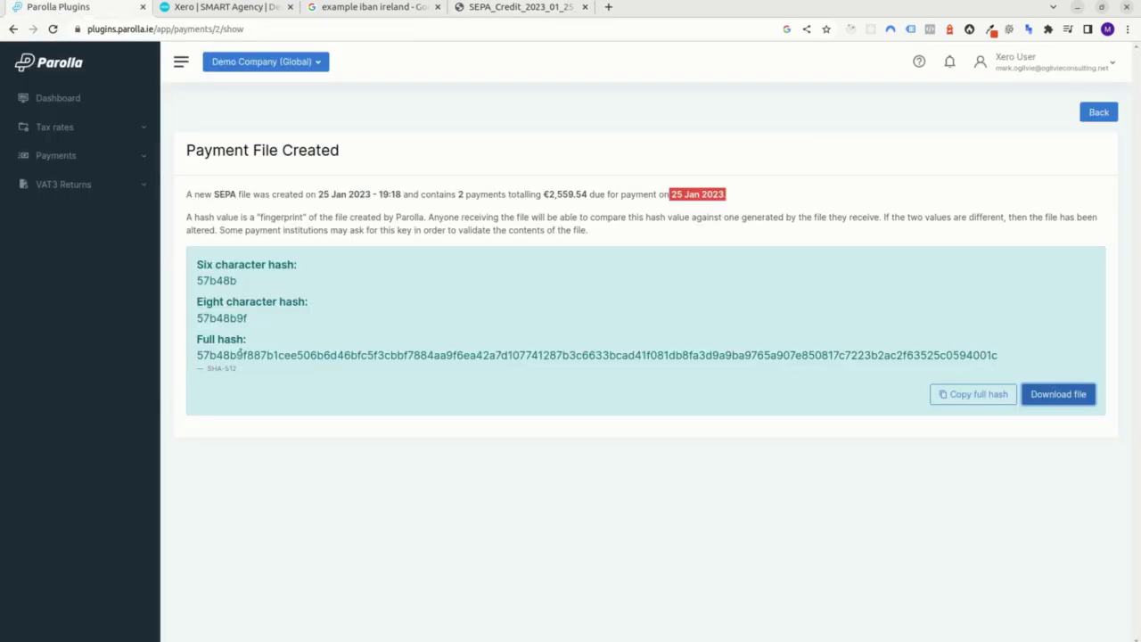
{"action": "left_click", "coordinate": [503, 8]}
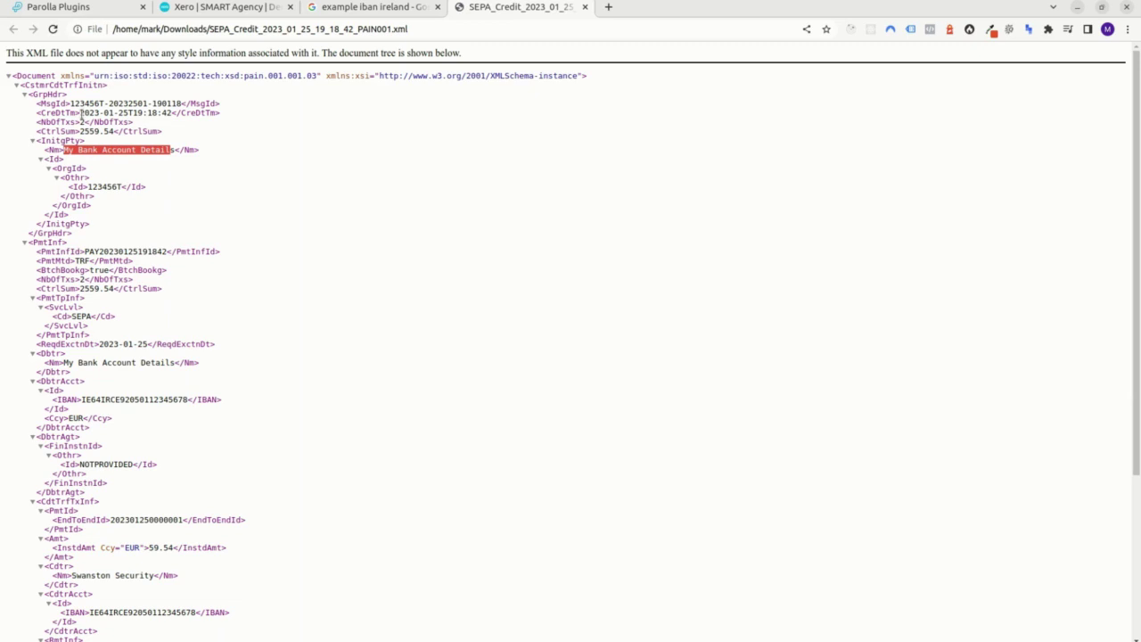
Step: Return to Parolla, list the batch payments, and view the authorised batch's transaction in Xero before returning to the list
{"action": "left_click", "coordinate": [69, 7]}
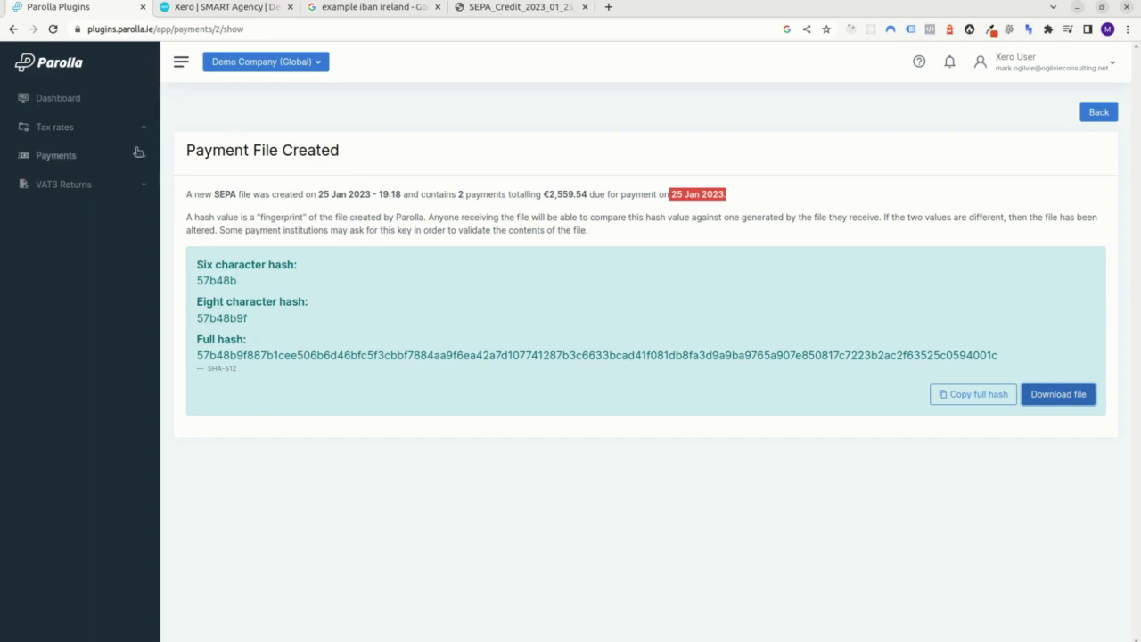
{"action": "left_click", "coordinate": [90, 158]}
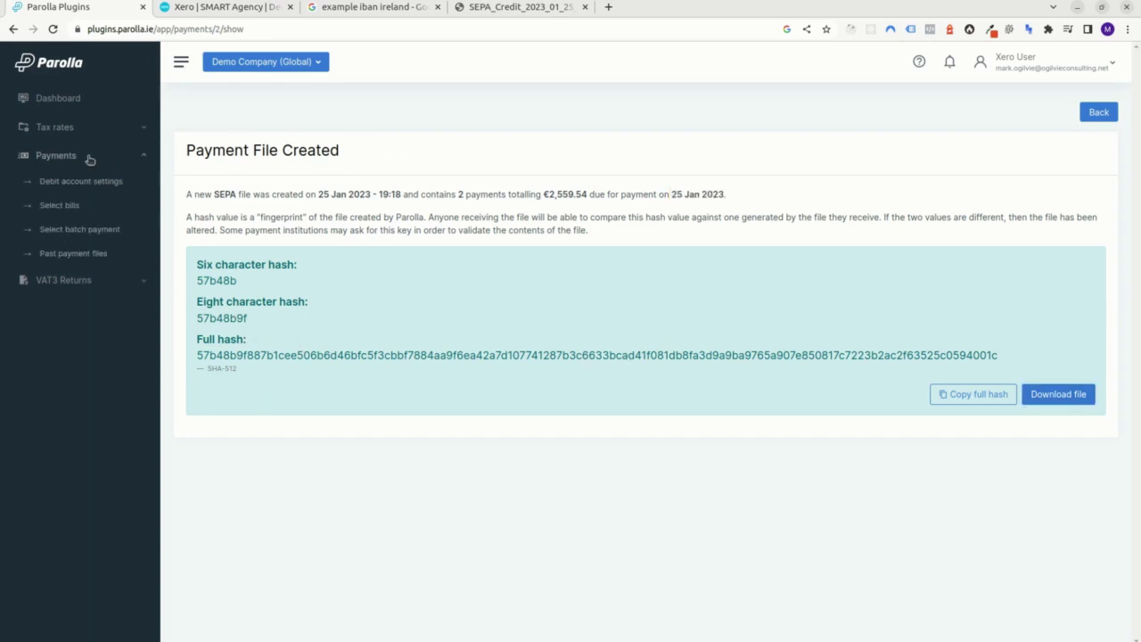
{"action": "left_click", "coordinate": [119, 230]}
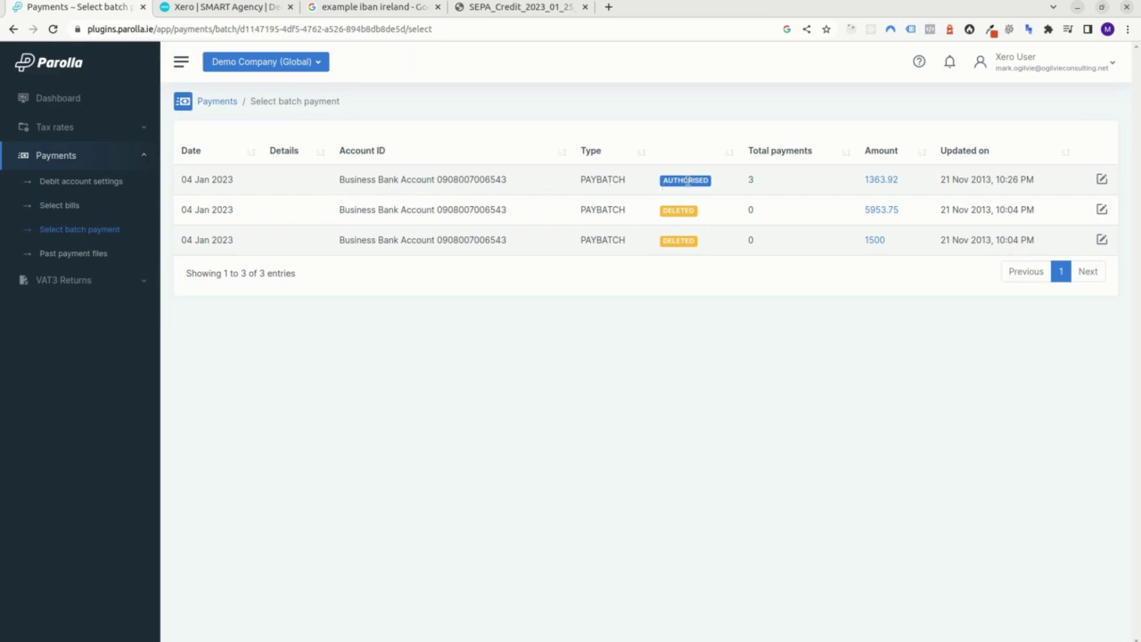
{"action": "left_click", "coordinate": [886, 181]}
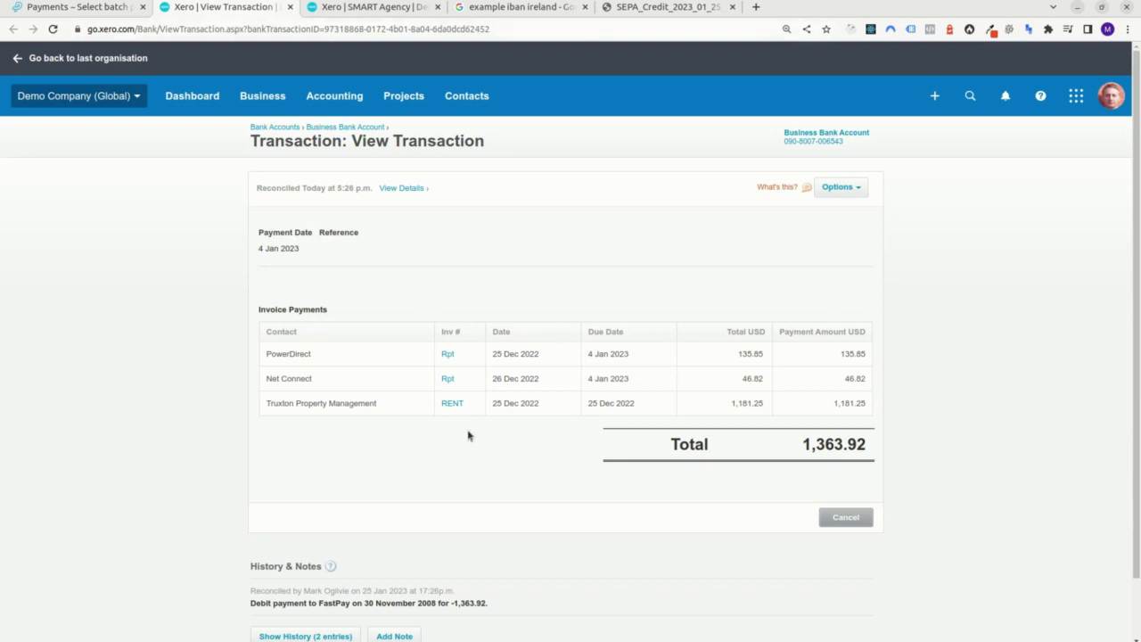
{"action": "left_click", "coordinate": [28, 6]}
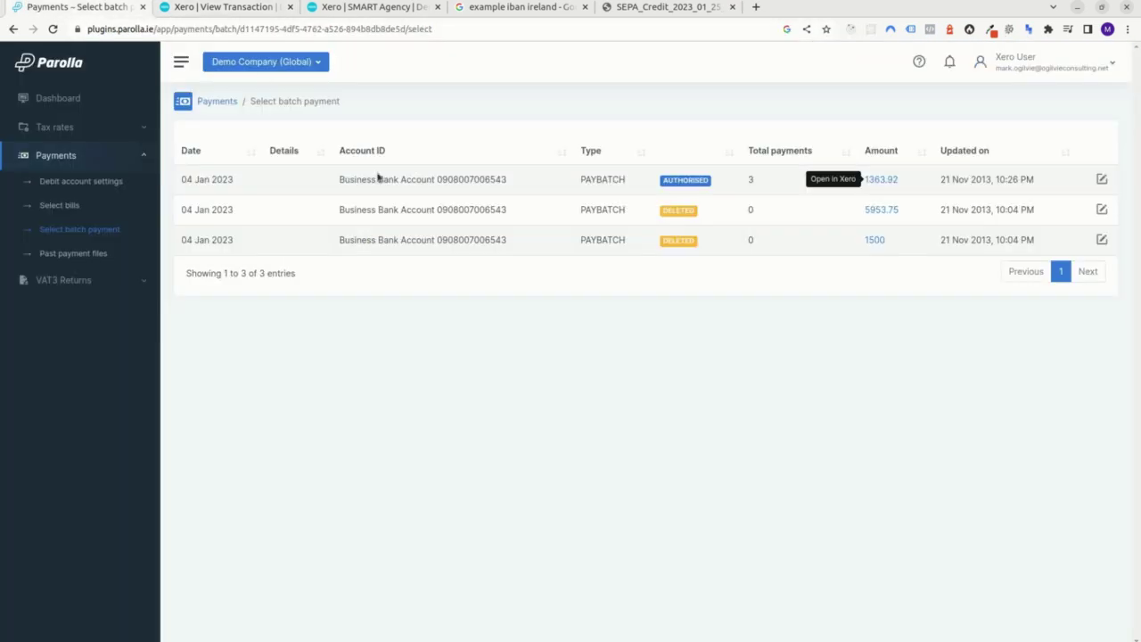
Step: Start a payment from the authorised batch dated 04 Jan 2023 and remove the Truxton Property Management line
{"action": "left_click", "coordinate": [1103, 183]}
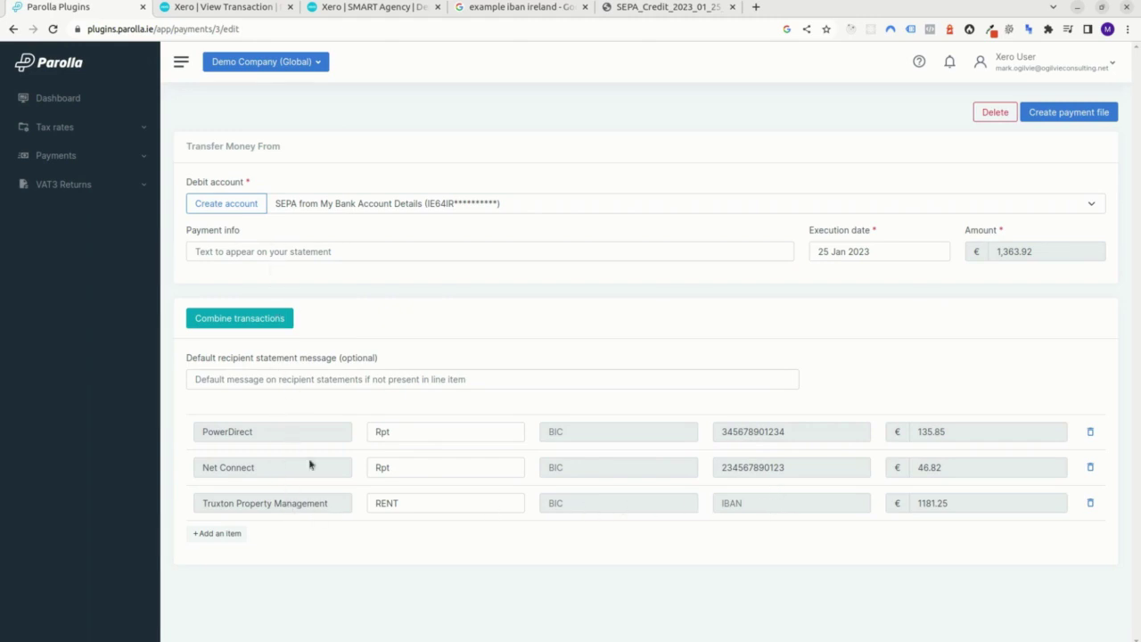
{"action": "left_click", "coordinate": [1090, 503]}
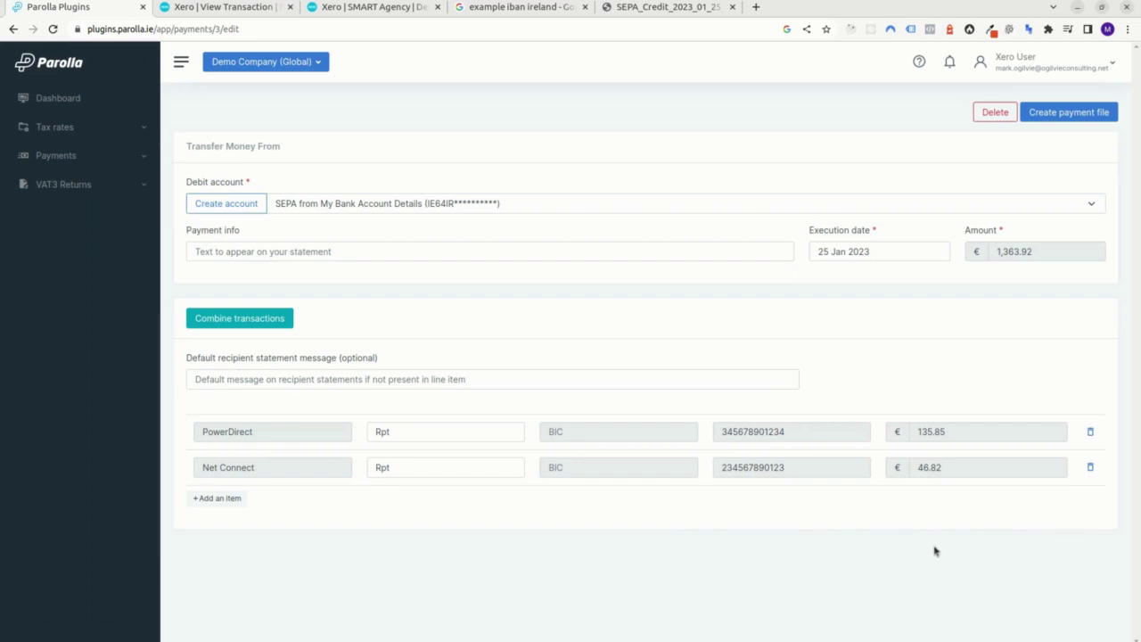
{"action": "left_click", "coordinate": [219, 498]}
{"action": "left_click", "coordinate": [254, 504]}
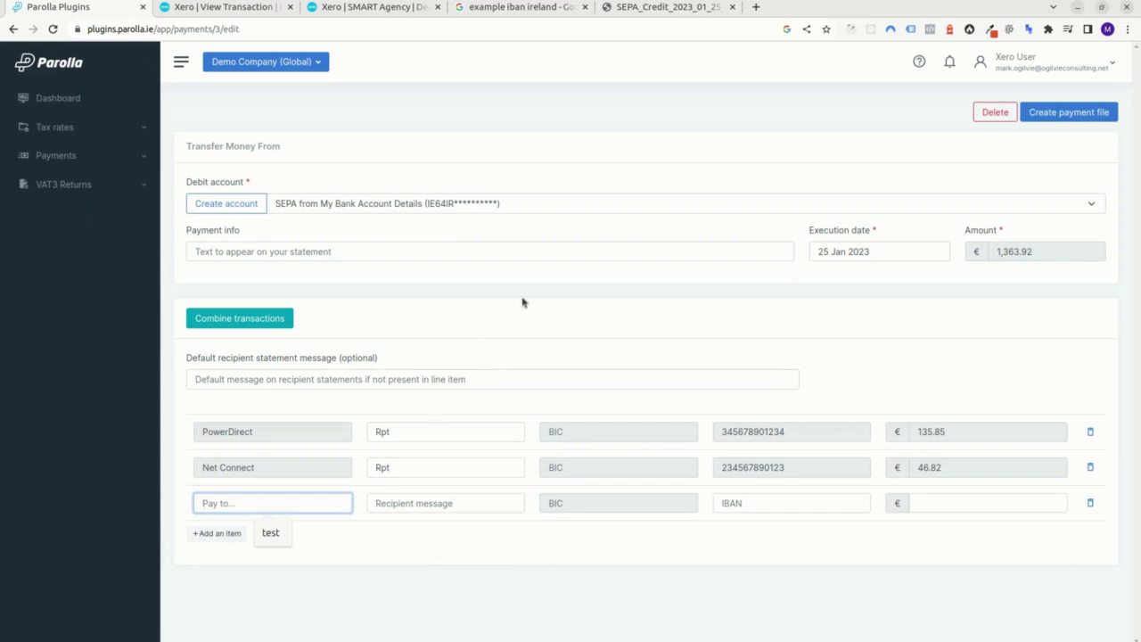
{"action": "left_click", "coordinate": [1088, 503]}
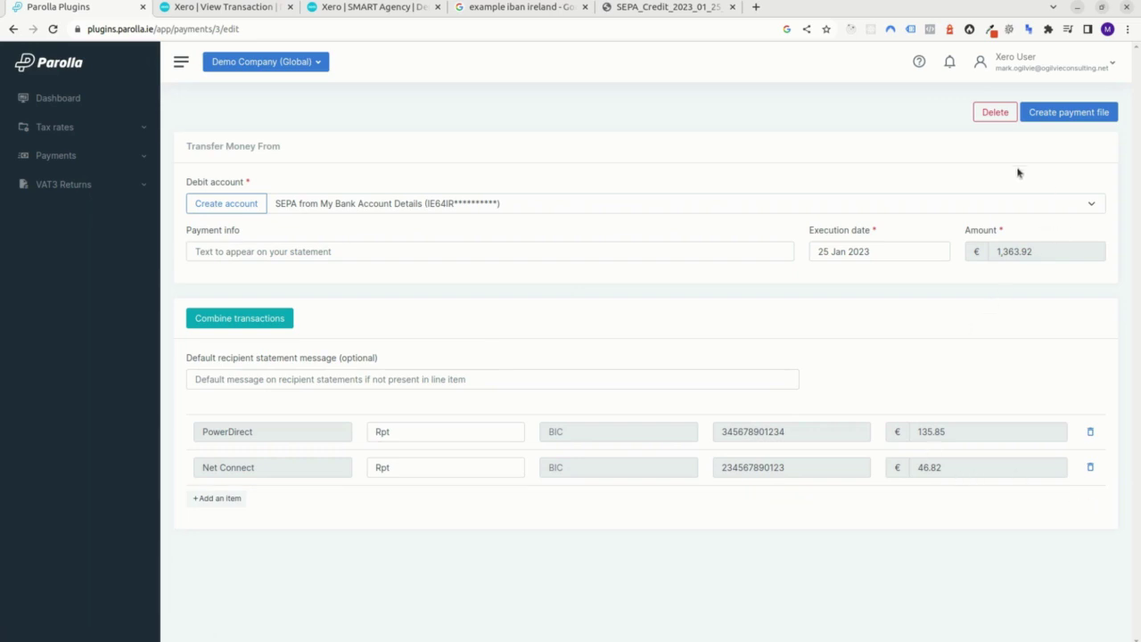
Step: Create the payment file for the PowerDirect and Net Connect lines, check its total and hash, and download it
{"action": "left_click", "coordinate": [1050, 113]}
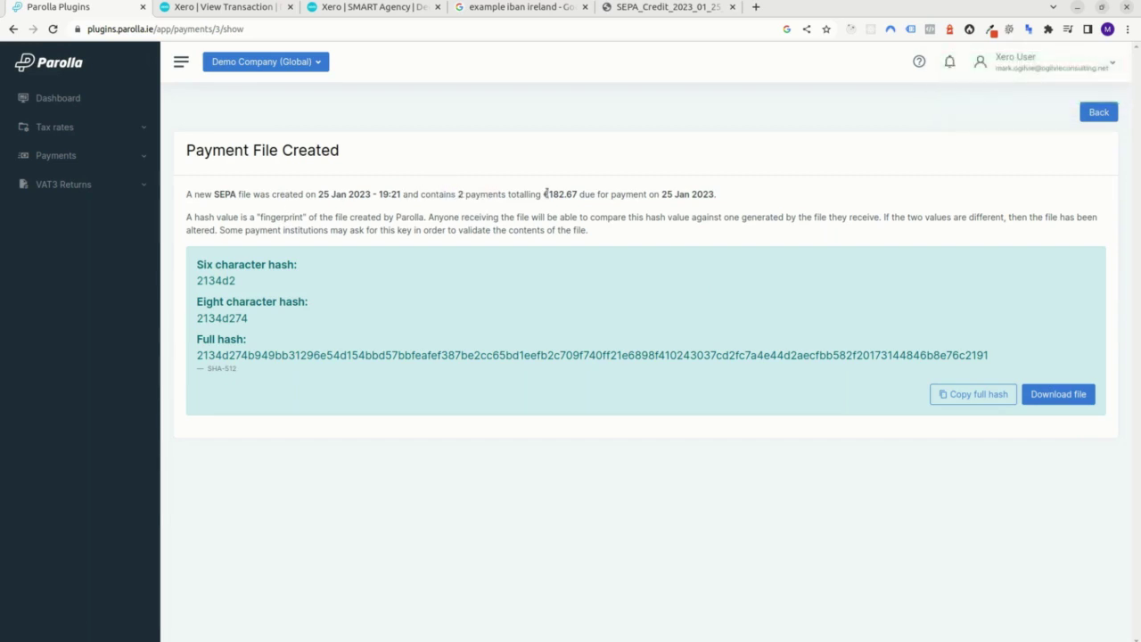
{"action": "left_click_drag", "start_coordinate": [546, 194], "coordinate": [580, 195]}
{"action": "left_click", "coordinate": [1052, 395]}
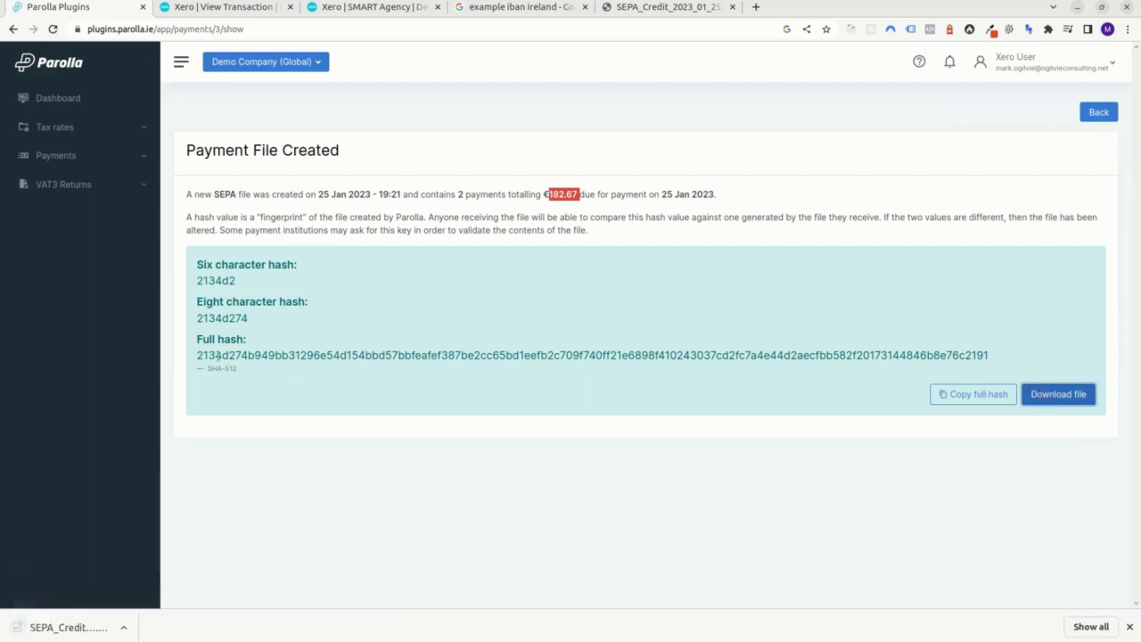
{"action": "left_click_drag", "start_coordinate": [275, 354], "coordinate": [197, 356]}
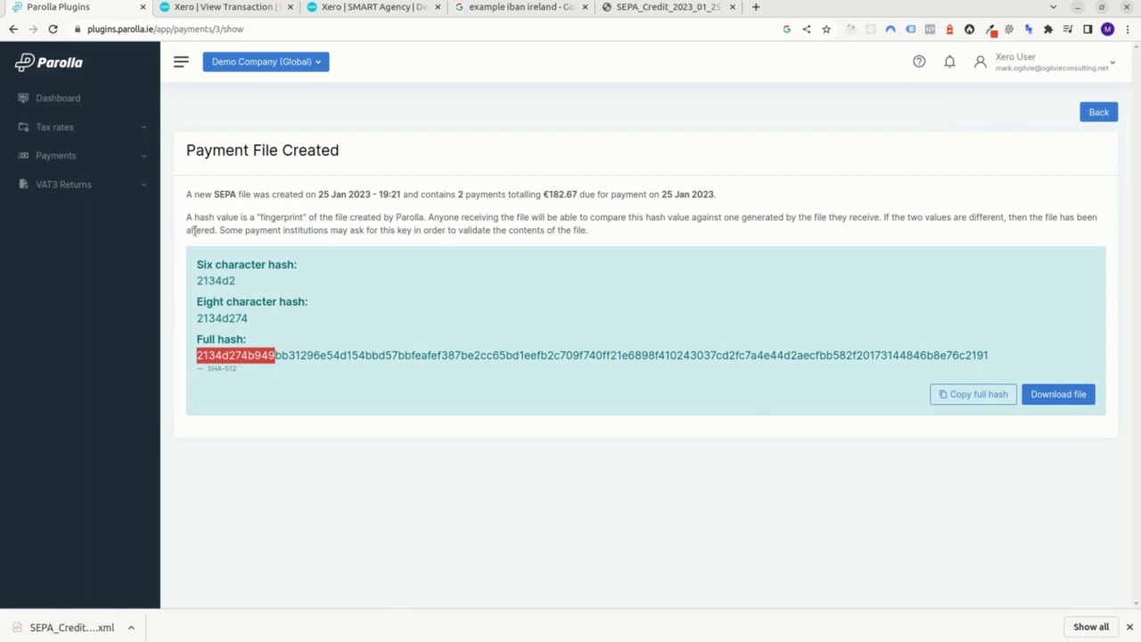
Step: Show the past payment files and delete the two-invoice entry created on 25 Jan 2023 at 19:15
{"action": "left_click", "coordinate": [83, 160]}
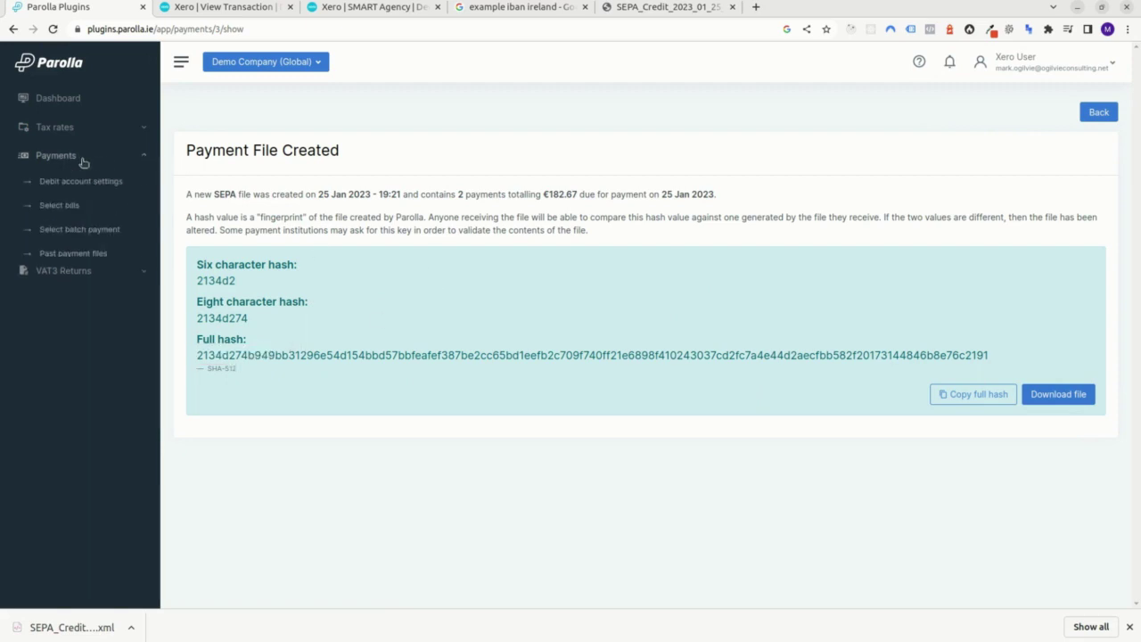
{"action": "left_click", "coordinate": [75, 256]}
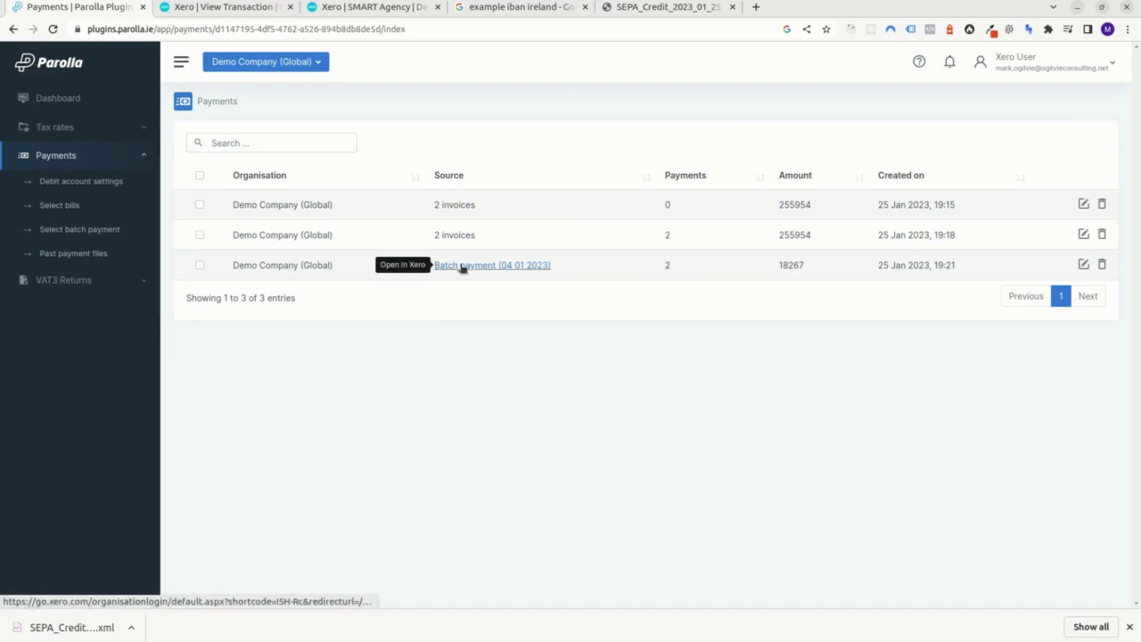
{"action": "left_click", "coordinate": [1102, 204]}
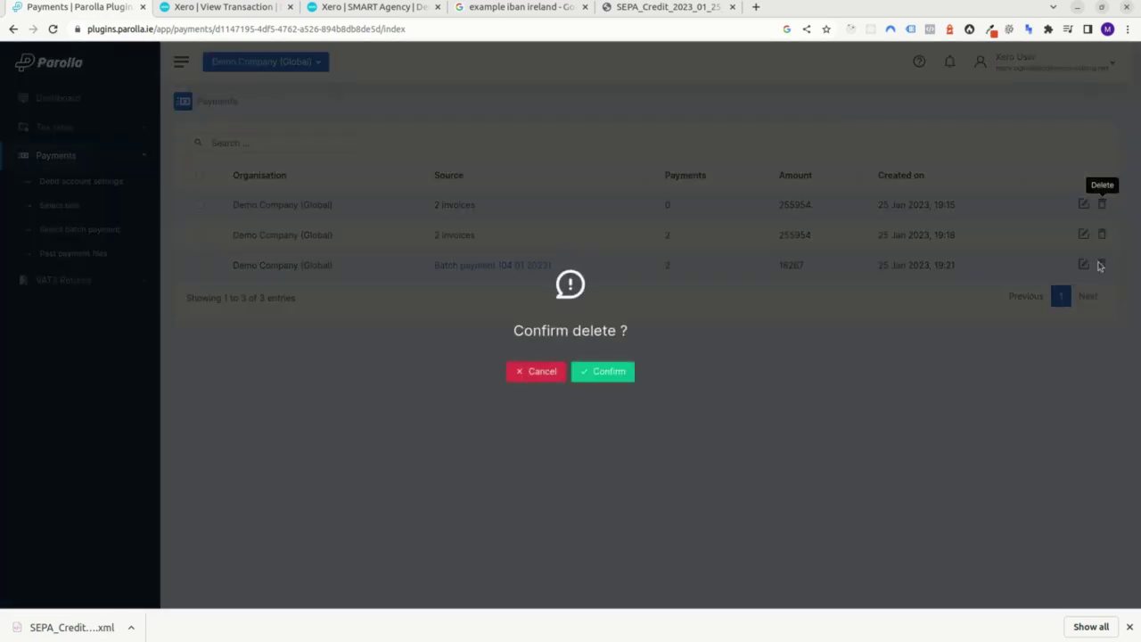
{"action": "left_click", "coordinate": [631, 374]}
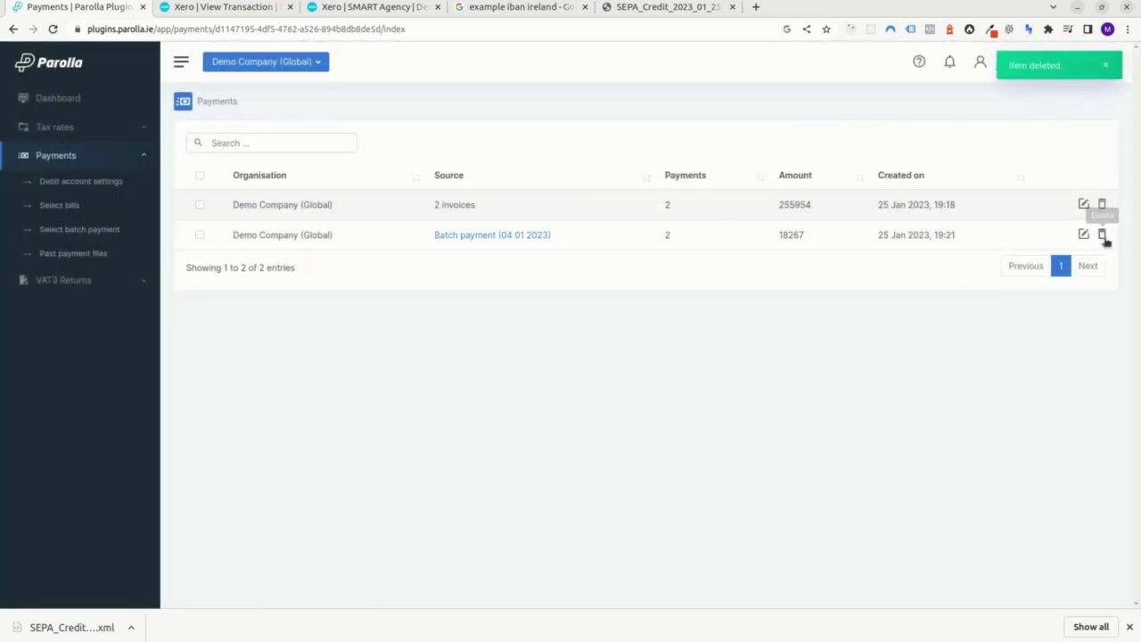
Step: Reopen the past batch payment file dated 04 01 2023 to view its editable details, and show the payment options
{"action": "left_click", "coordinate": [1083, 234]}
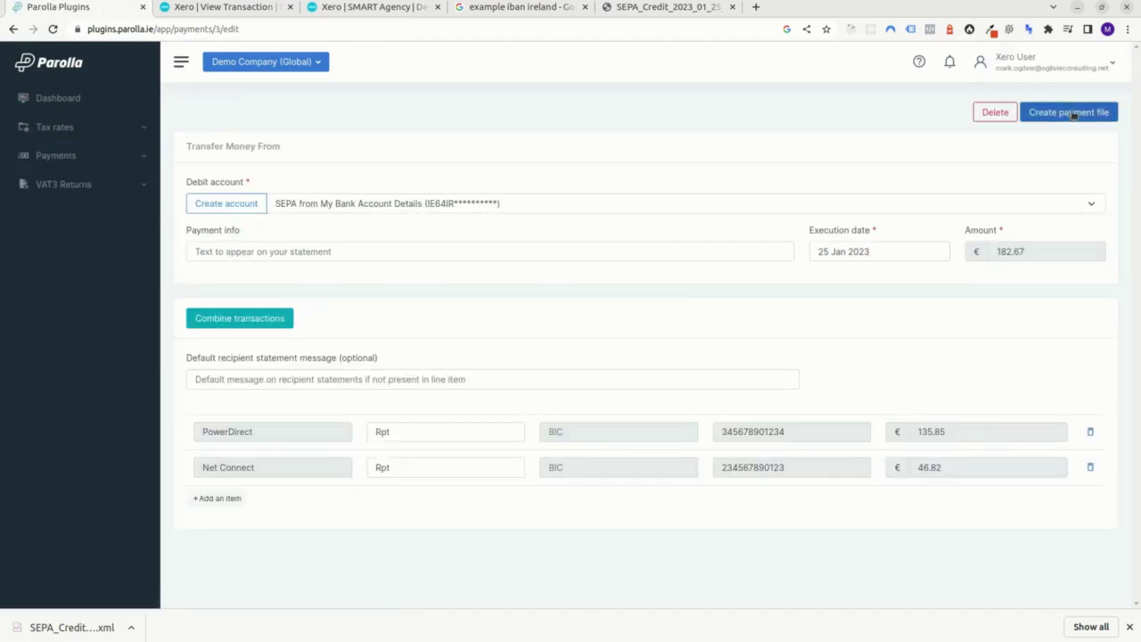
{"action": "left_click", "coordinate": [51, 155]}
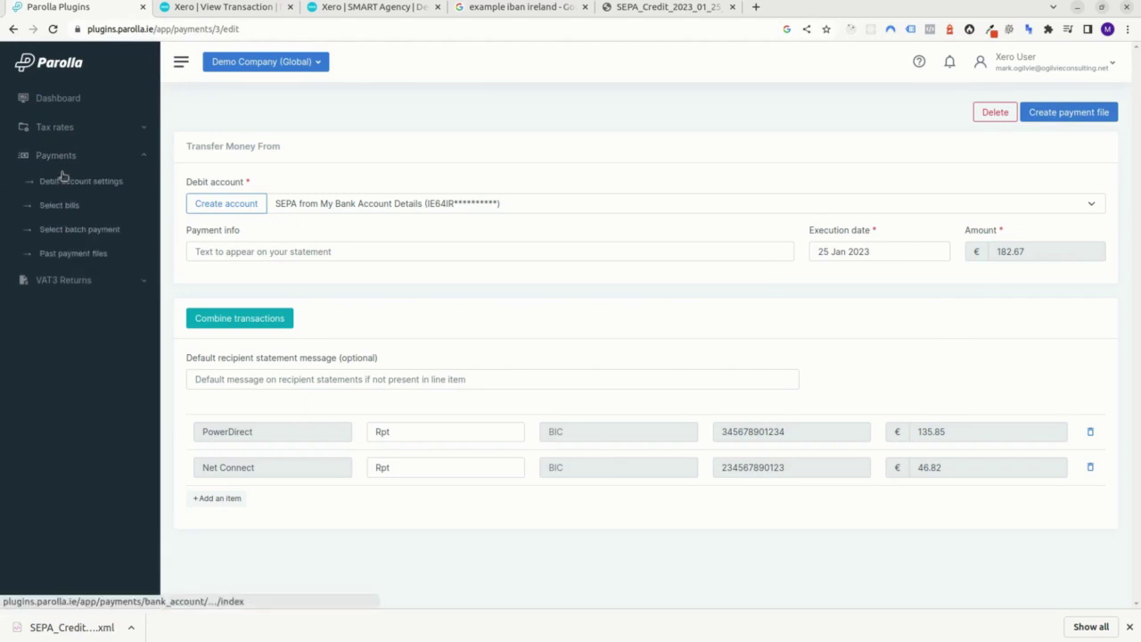